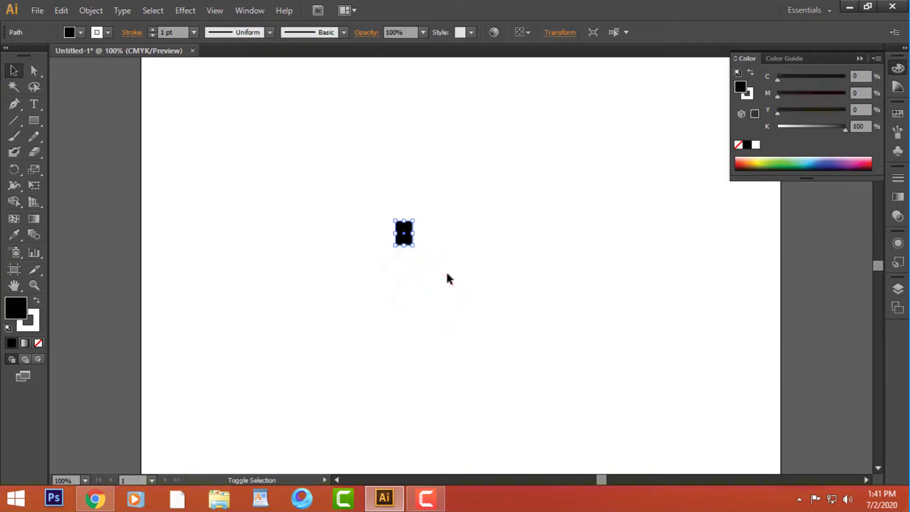
# Step: Remove the stroke from the small rectangle and keep its black fill
pyautogui.click(404, 240)
pyautogui.click(27, 319)
pyautogui.click(38, 343)
pyautogui.click(16, 307)
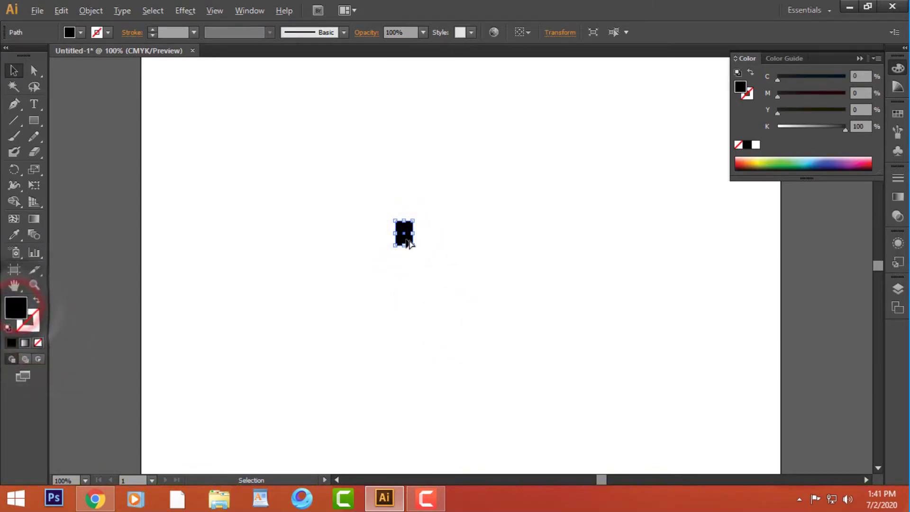
# Step: Copy the rectangle downward into an evenly spaced column of three, and place a copy of the column beside it
pyautogui.moveTo(409, 268); pyautogui.dragTo(406, 270)
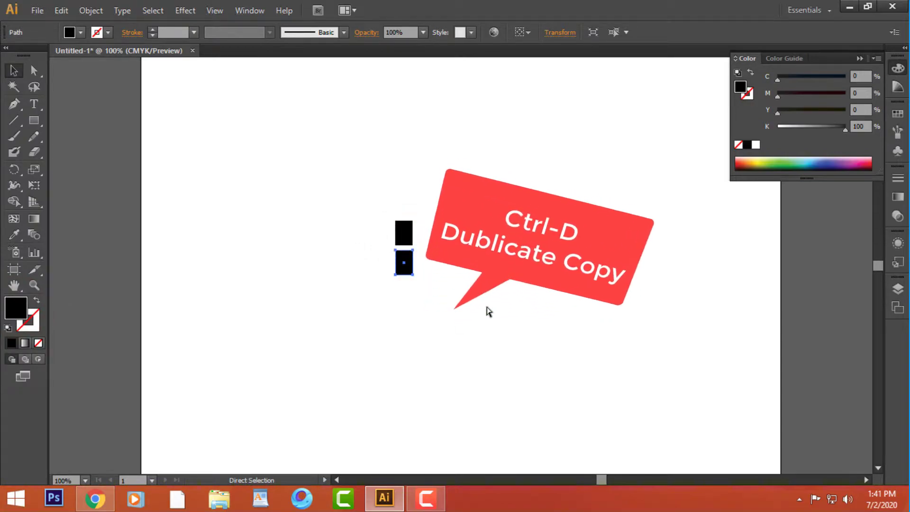
pyautogui.hotkey('ctrl', 'd')
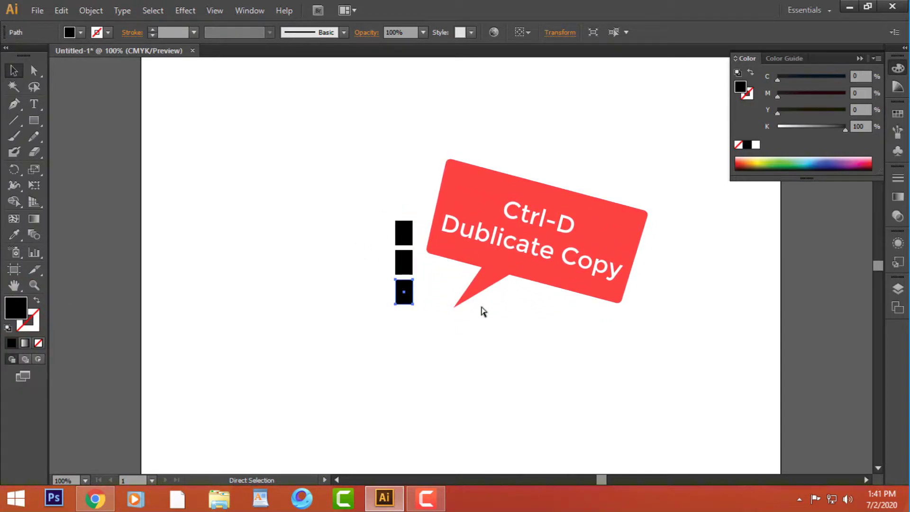
pyautogui.click(481, 307)
pyautogui.moveTo(452, 337); pyautogui.dragTo(463, 269)
pyautogui.click(539, 301)
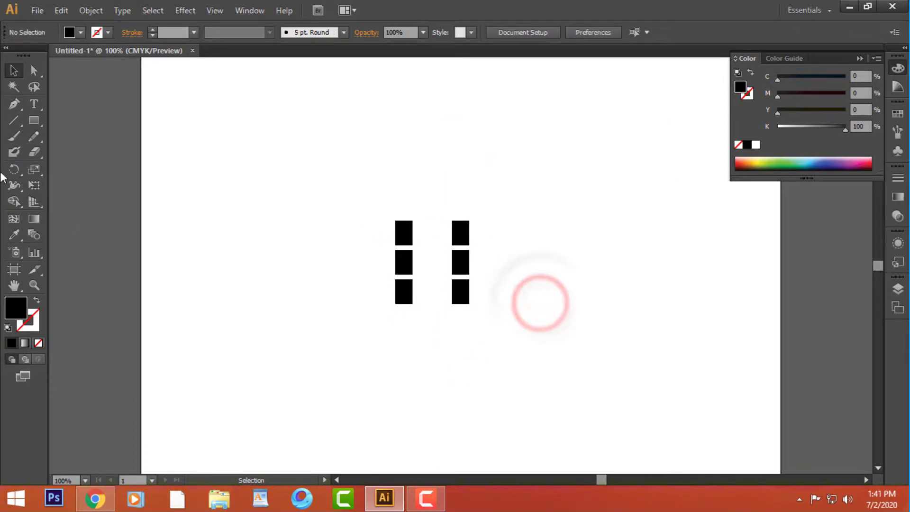
# Step: Draw an upward-bowed arc with the Pen tool beneath the two columns, with a black stroke and no fill
pyautogui.click(351, 316)
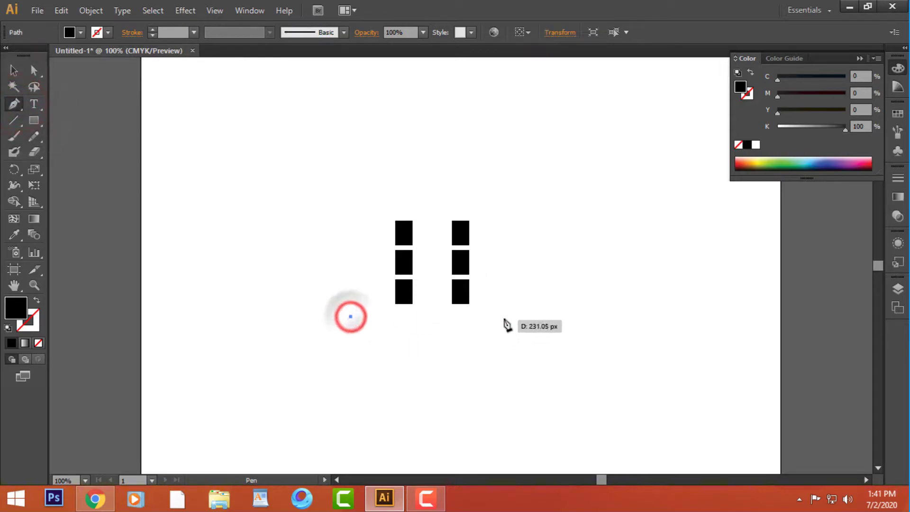
pyautogui.moveTo(503, 316); pyautogui.dragTo(572, 356)
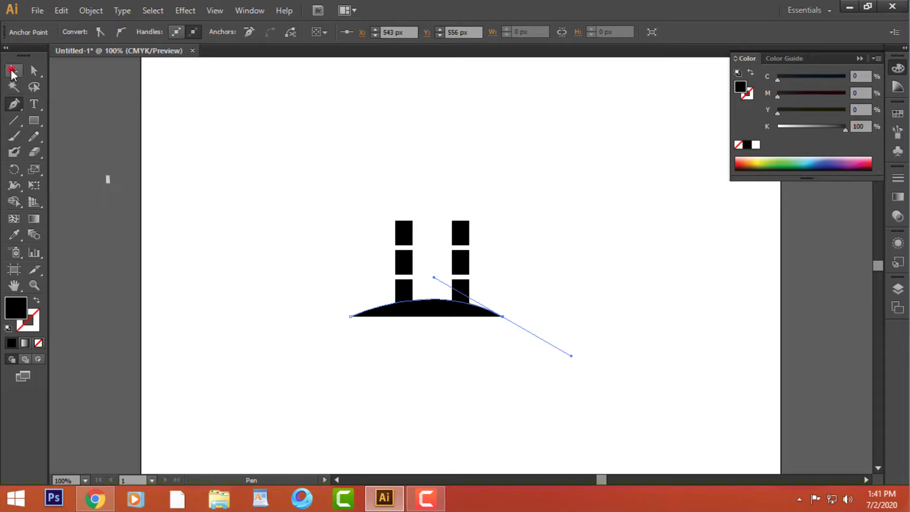
pyautogui.click(35, 301)
pyautogui.click(181, 321)
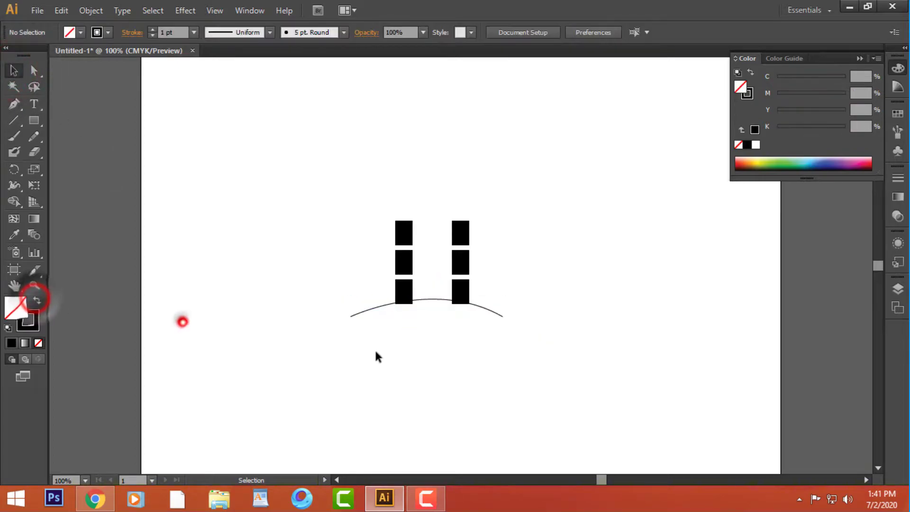
# Step: Set the arc's stroke weight to 14 pt and shift the arc slightly right to centre it under the columns
pyautogui.click(488, 311)
pyautogui.click(35, 327)
pyautogui.click(152, 29)
pyautogui.click(152, 30)
pyautogui.click(152, 30)
pyautogui.moveTo(483, 314); pyautogui.dragTo(489, 307)
pyautogui.click(152, 30)
pyautogui.click(152, 30)
pyautogui.click(153, 30)
pyautogui.click(152, 30)
pyautogui.click(152, 30)
# Step: Apply the lens-shaped variable width profile to the arc so both of its ends taper
pyautogui.click(243, 109)
pyautogui.click(363, 313)
pyautogui.click(269, 32)
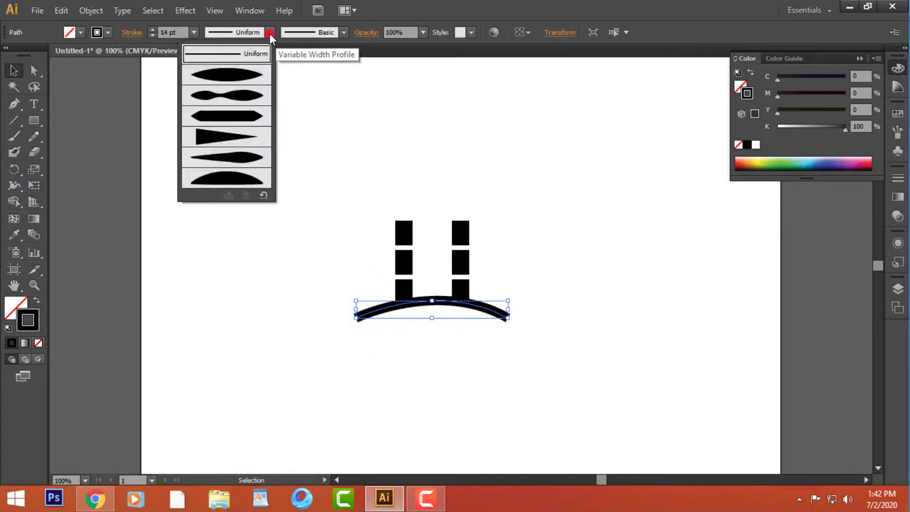
pyautogui.click(232, 76)
pyautogui.click(519, 386)
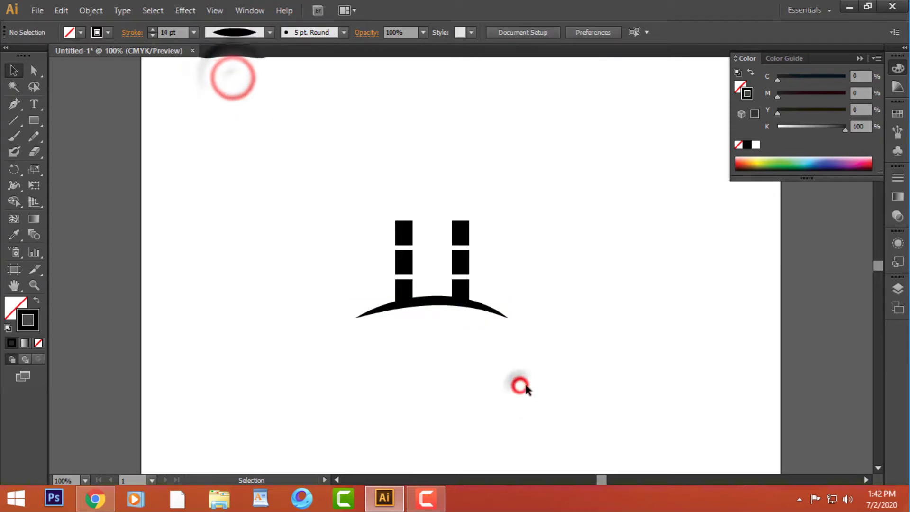
pyautogui.click(553, 352)
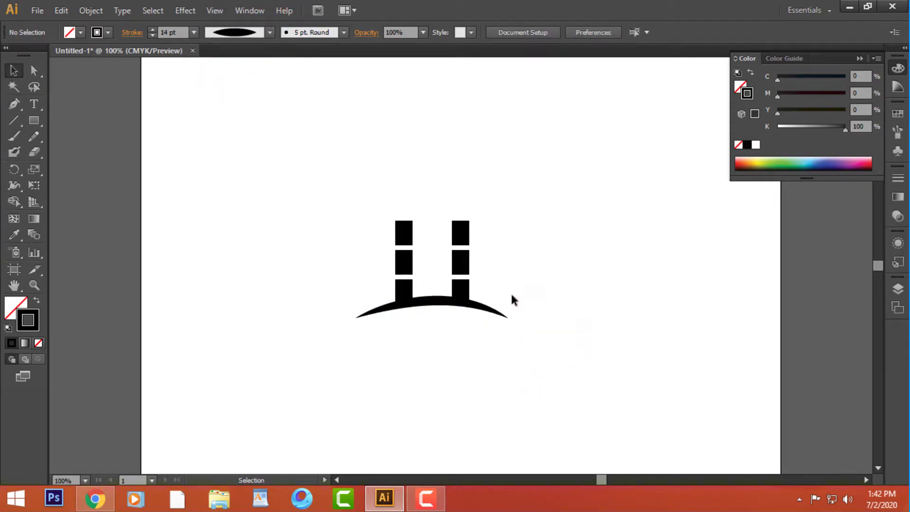
# Step: Draw a square beside the columns, fill it black without a stroke, and rotate it 45° into a diamond
pyautogui.moveTo(35, 121); pyautogui.dragTo(86, 121)
pyautogui.moveTo(250, 145)
pyautogui.mouseDown()
pyautogui.moveTo(285, 195)
pyautogui.moveTo(308, 199)
pyautogui.moveTo(311, 177)
pyautogui.mouseUp()
pyautogui.click(14, 70)
pyautogui.hotkey('shift', 'x')
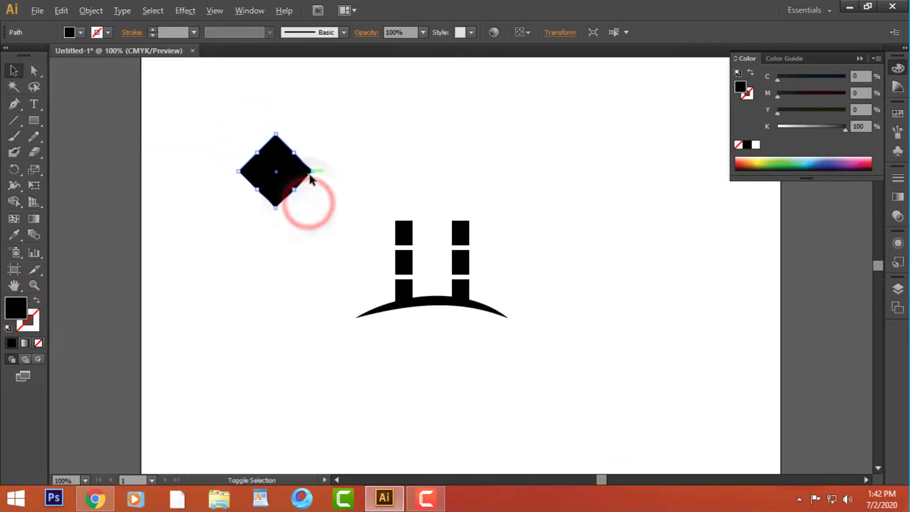
# Step: Enlarge the diamond to about 210 px, centre it over the columns, and swap its fill for a black outline
pyautogui.moveTo(276, 207); pyautogui.dragTo(291, 258)
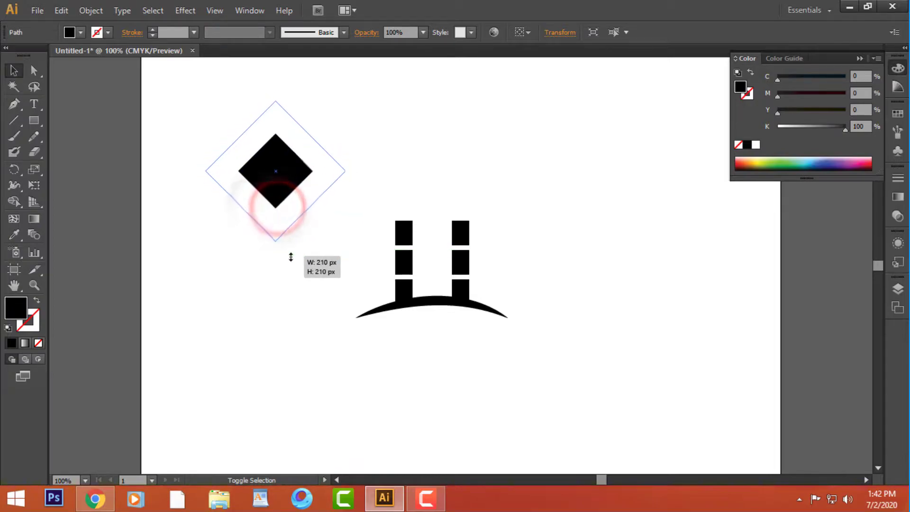
pyautogui.moveTo(291, 200); pyautogui.dragTo(448, 269)
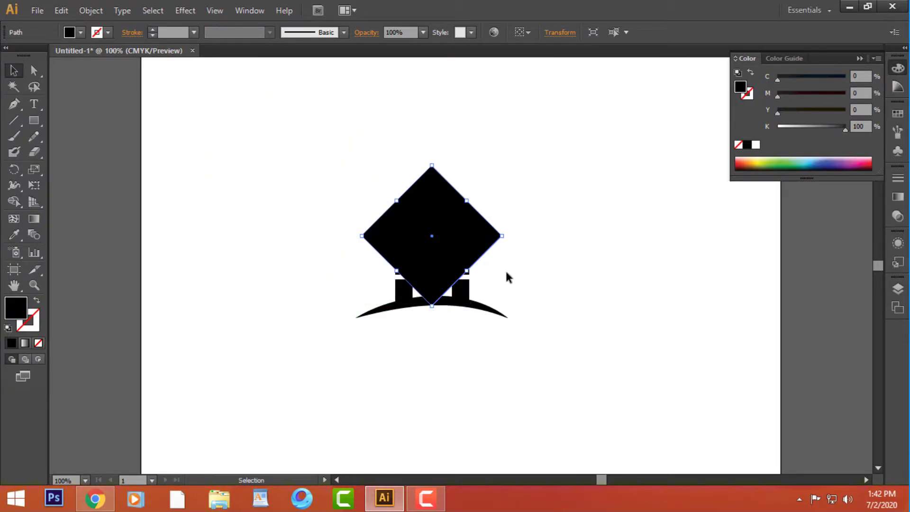
pyautogui.hotkey('shift', 'x')
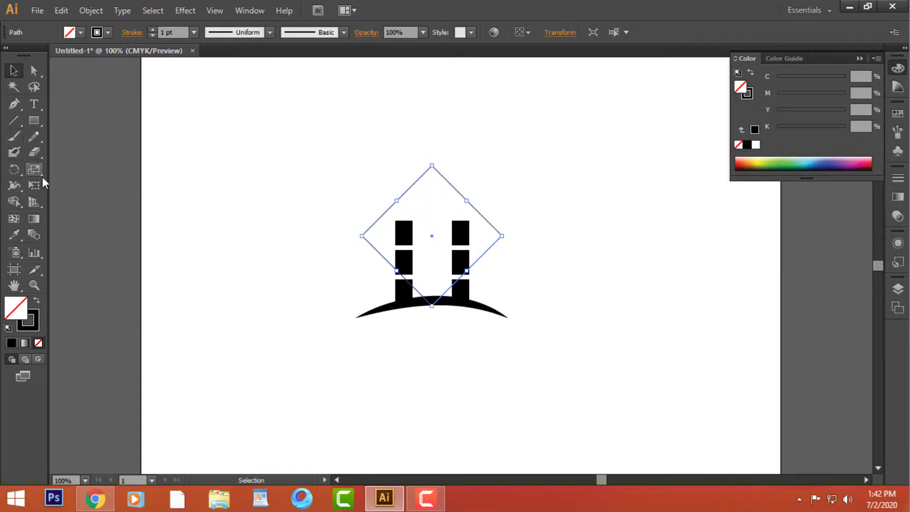
# Step: Cut the diamond at its two side corners with Scissors and delete its lower half, leaving a roof line
pyautogui.click(33, 151)
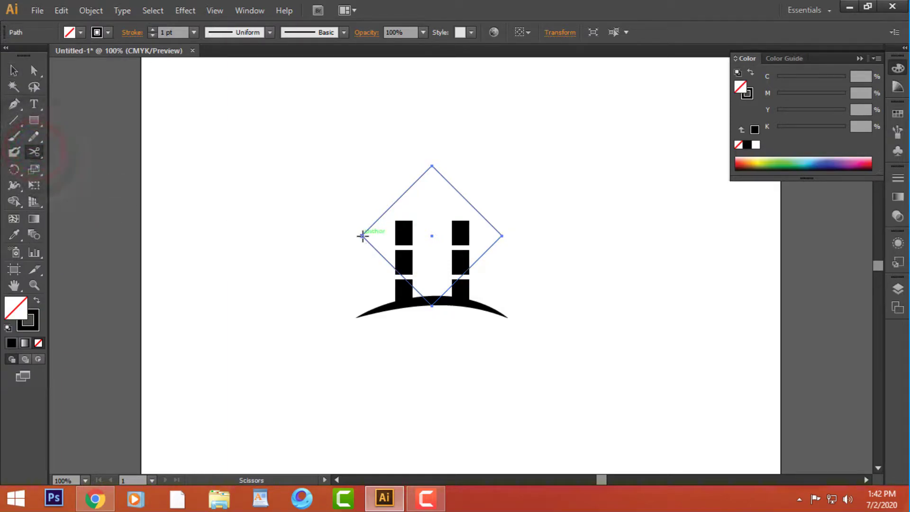
pyautogui.click(363, 236)
pyautogui.click(502, 236)
pyautogui.click(14, 70)
pyautogui.click(338, 268)
pyautogui.click(385, 258)
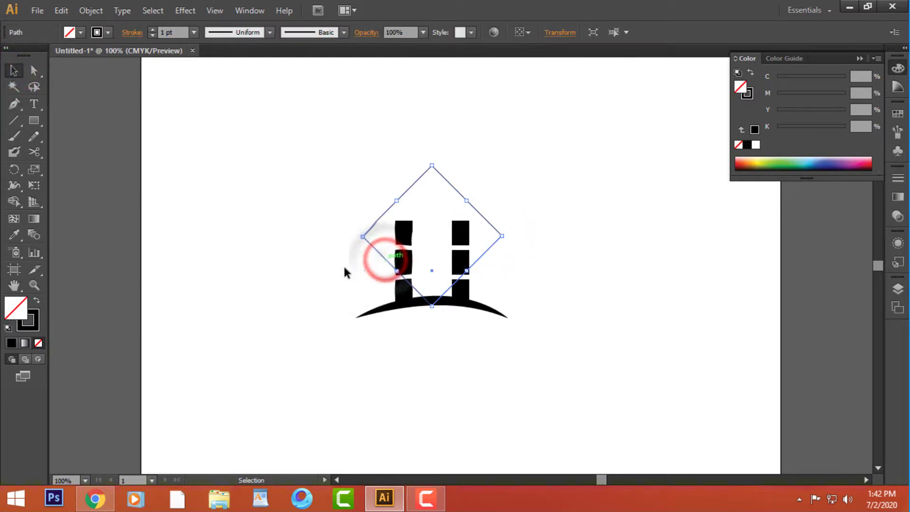
pyautogui.click(308, 270)
pyautogui.click(34, 70)
pyautogui.click(386, 259)
pyautogui.press('Delete')
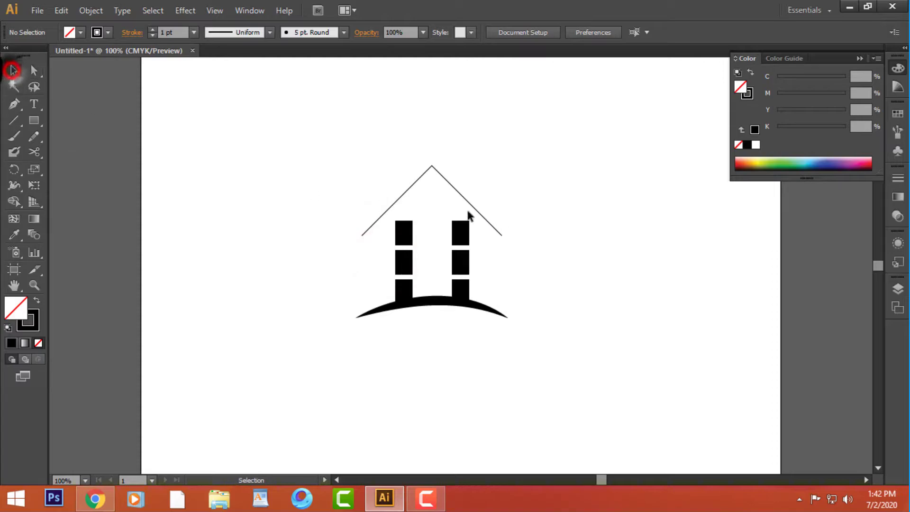
# Step: Thicken the roof line's stroke into a bold chevron
pyautogui.click(467, 201)
pyautogui.click(152, 29)
pyautogui.click(153, 29)
pyautogui.click(153, 28)
pyautogui.click(153, 29)
pyautogui.click(153, 29)
pyautogui.click(153, 29)
pyautogui.click(153, 29)
pyautogui.click(152, 29)
pyautogui.click(153, 29)
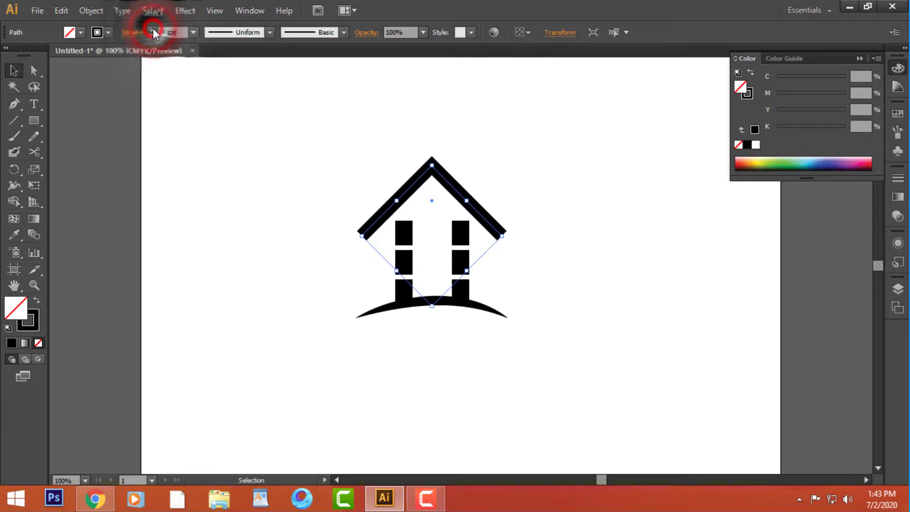
pyautogui.click(154, 35)
pyautogui.click(155, 36)
# Step: Expand the roof stroke into a filled shape
pyautogui.click(95, 10)
pyautogui.click(140, 154)
pyautogui.click(423, 320)
pyautogui.click(576, 304)
# Step: Move the roof down and nudge it until it sits centred on top of the columns
pyautogui.moveTo(489, 224); pyautogui.dragTo(486, 230)
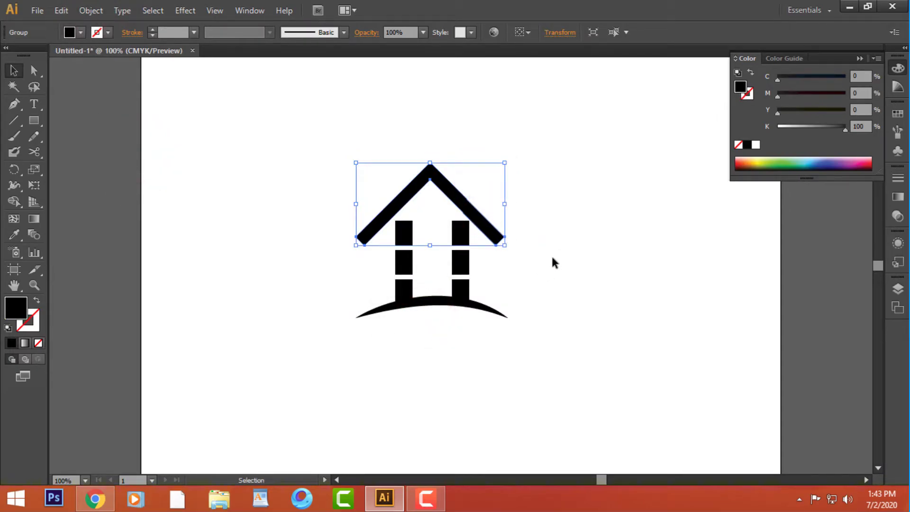
pyautogui.press('Down')
pyautogui.press('Down')
pyautogui.press('Down')
pyautogui.press('Down')
pyautogui.press('Down')
pyautogui.press('Down')
pyautogui.press('Down')
pyautogui.press('Right')
pyautogui.press('Right')
pyautogui.press('Right')
pyautogui.press('Right')
pyautogui.press('Right')
pyautogui.press('Right')
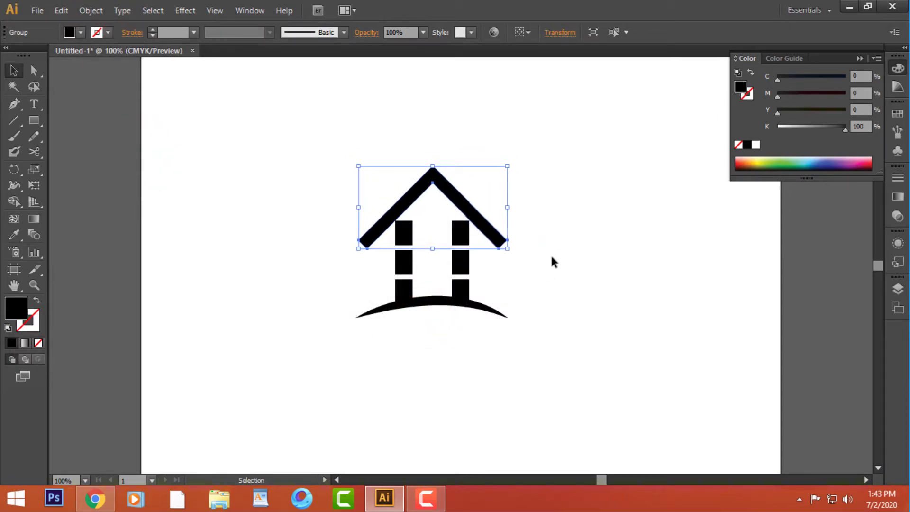
pyautogui.click(553, 262)
# Step: Place a green square over the roof's right end and a copy of it below the left end
pyautogui.hotkey('ctrl', '=')
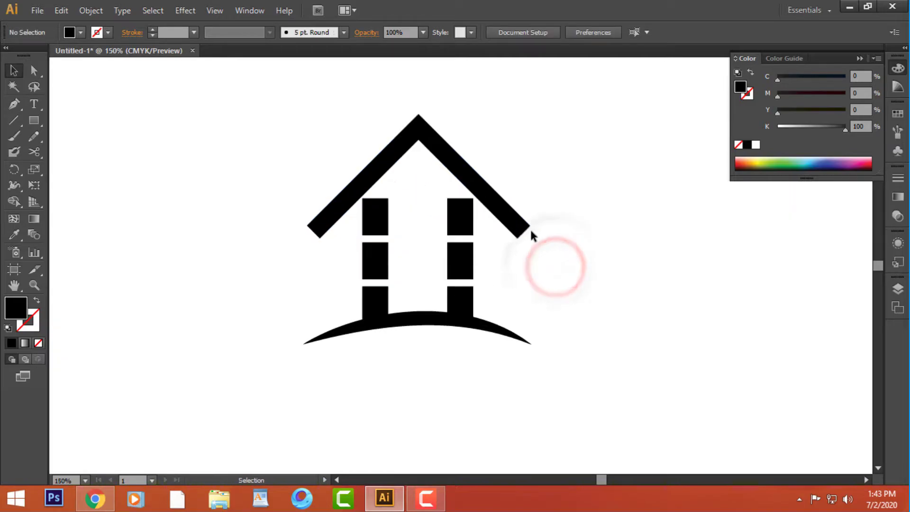
pyautogui.moveTo(576, 212)
pyautogui.mouseDown()
pyautogui.moveTo(545, 248)
pyautogui.moveTo(549, 238)
pyautogui.moveTo(528, 238)
pyautogui.moveTo(531, 229)
pyautogui.moveTo(536, 234)
pyautogui.moveTo(307, 238)
pyautogui.moveTo(325, 237)
pyautogui.moveTo(323, 246)
pyautogui.mouseUp()
pyautogui.click(794, 161)
pyautogui.click(620, 246)
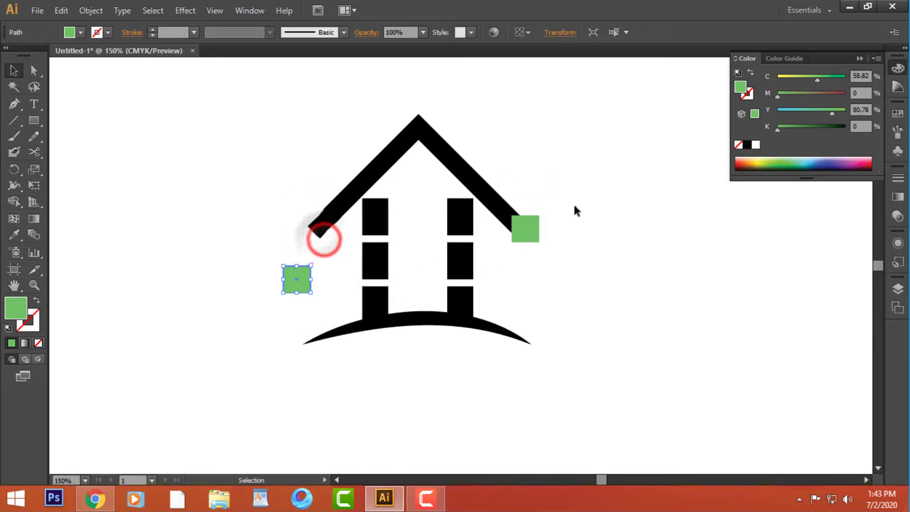
# Step: Try to trim the roof's right end by removing the green square's area with Shape Builder
pyautogui.moveTo(575, 204); pyautogui.dragTo(507, 243)
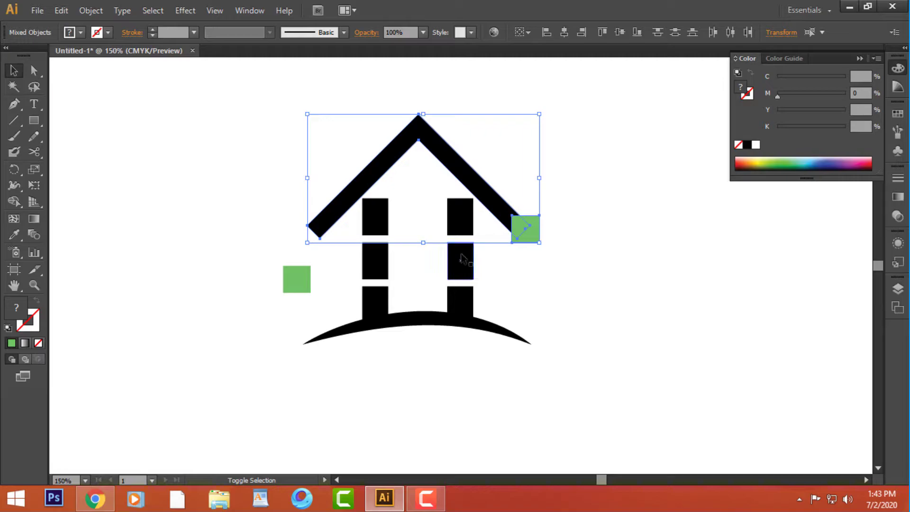
pyautogui.hotkey('shift', 'm')
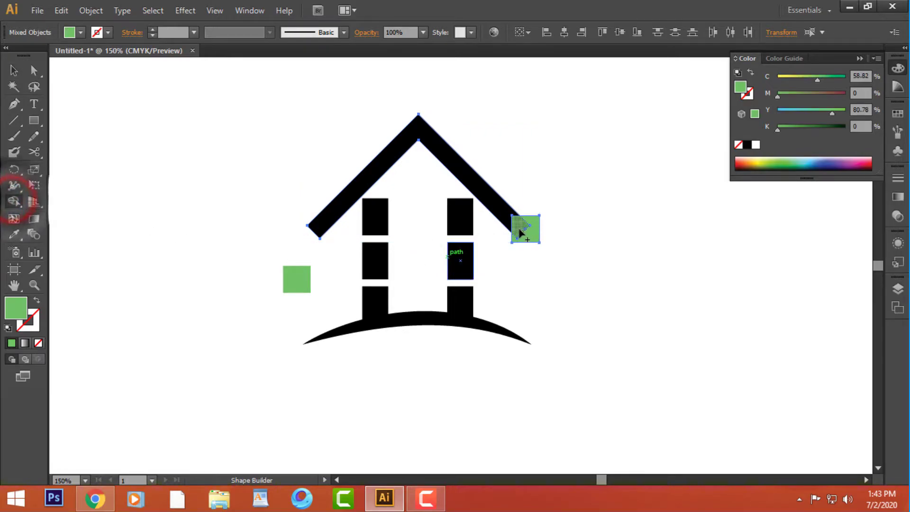
pyautogui.keyDown('alt'); pyautogui.click(533, 237); pyautogui.keyUp('alt')
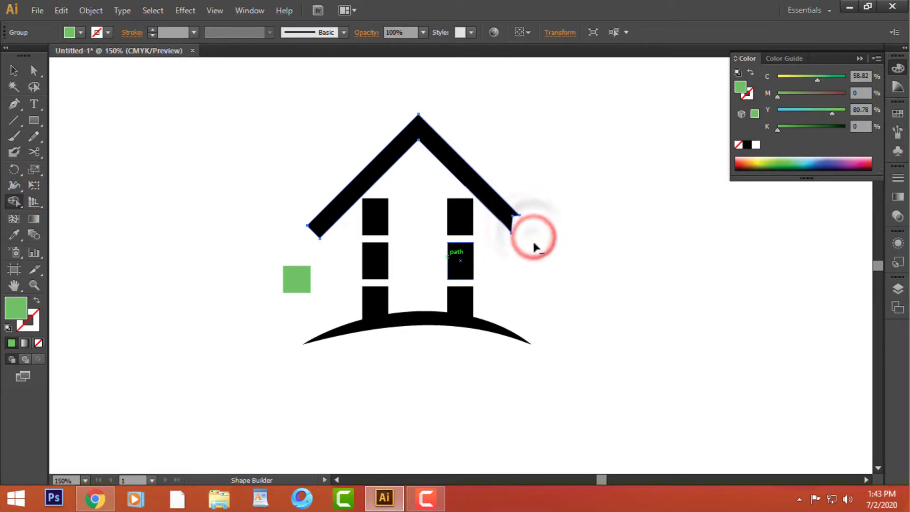
pyautogui.hotkey('ctrl', 'z')
# Step: Place a slightly tilted green square over the roof's left end, replacing the one below it
pyautogui.moveTo(296, 279); pyautogui.dragTo(283, 263)
pyautogui.click(14, 71)
pyautogui.click(214, 214)
pyautogui.click(528, 232)
pyautogui.moveTo(567, 196); pyautogui.dragTo(335, 249)
pyautogui.click(579, 260)
pyautogui.click(285, 259)
pyautogui.press('Delete')
pyautogui.click(532, 235)
pyautogui.click(305, 285)
pyautogui.click(327, 242)
pyautogui.click(336, 260)
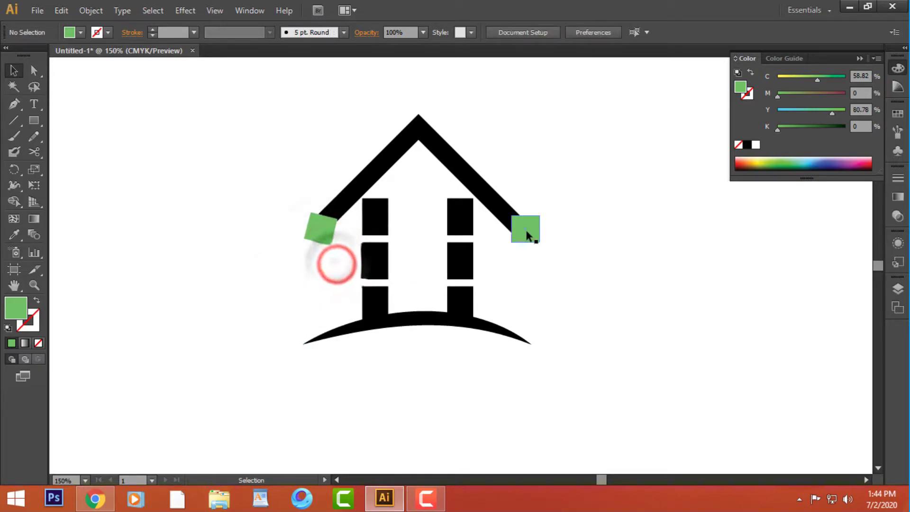
# Step: Tilt the green square on the roof's right end slightly in the opposite direction
pyautogui.click(527, 231)
pyautogui.moveTo(546, 242)
pyautogui.mouseDown()
pyautogui.moveTo(532, 246)
pyautogui.moveTo(552, 251)
pyautogui.mouseUp()
pyautogui.click(569, 255)
pyautogui.click(609, 215)
# Step: Select the roof with both green squares and apply Pathfinder Divide
pyautogui.moveTo(574, 185); pyautogui.dragTo(505, 242)
pyautogui.keyDown('shift'); pyautogui.moveTo(263, 197); pyautogui.dragTo(346, 266); pyautogui.keyUp('shift')
pyautogui.click(563, 196)
pyautogui.moveTo(564, 176); pyautogui.dragTo(511, 226)
pyautogui.keyDown('shift'); pyautogui.click(319, 228); pyautogui.keyUp('shift')
pyautogui.click(248, 11)
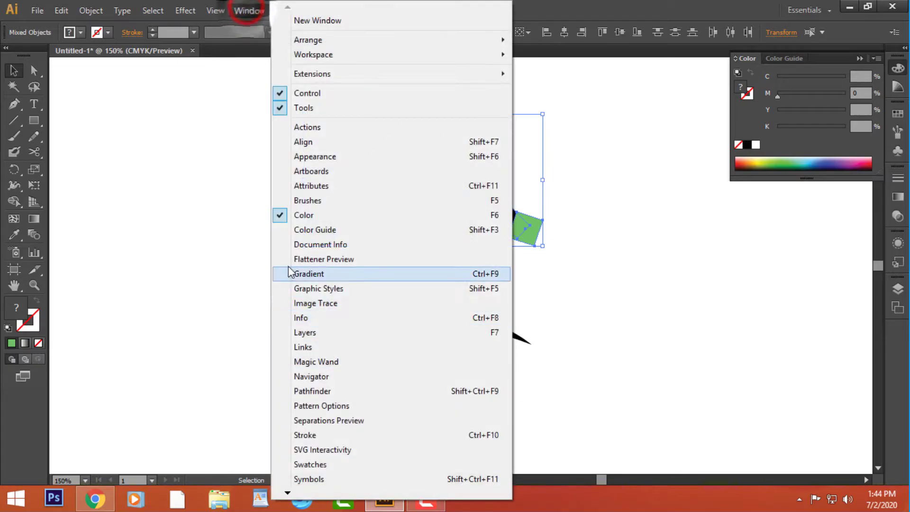
pyautogui.click(250, 12)
pyautogui.hotkey('shift', 'F7')
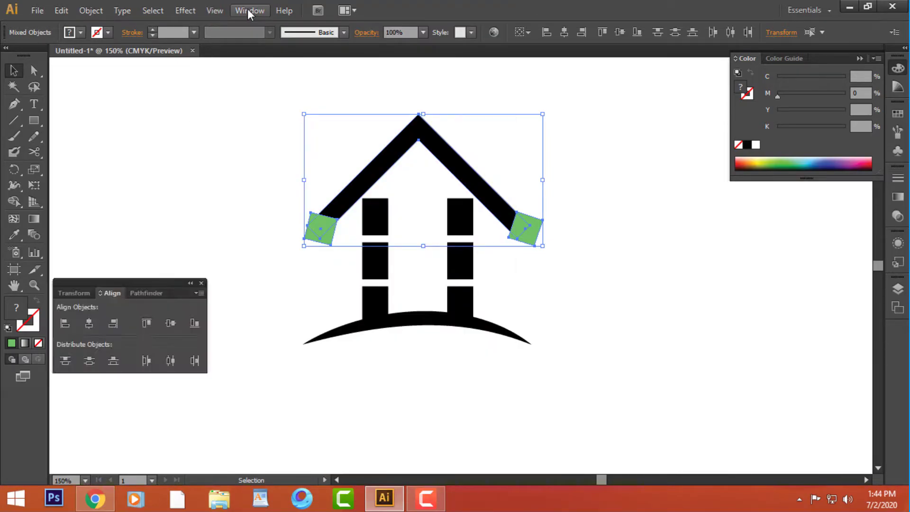
pyautogui.click(144, 293)
pyautogui.click(67, 356)
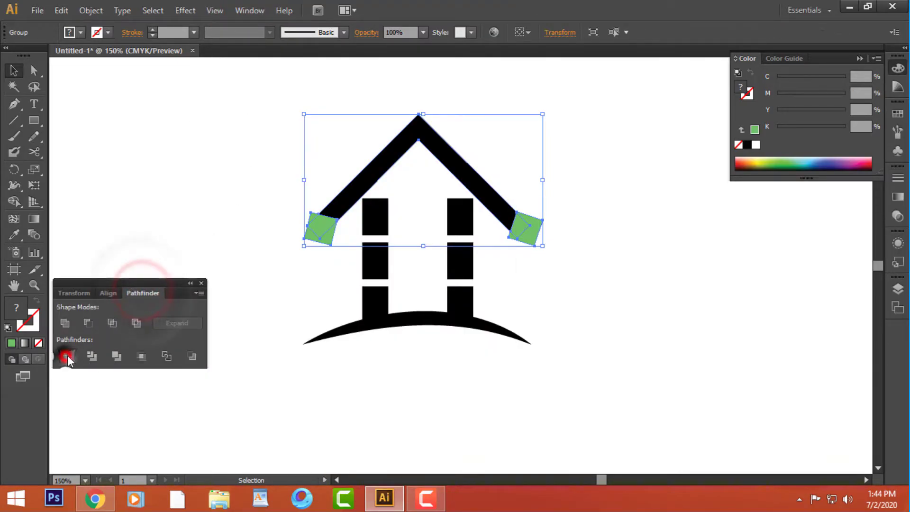
# Step: Ungroup the divided pieces and delete the green ones at the roof's left end
pyautogui.click(196, 216)
pyautogui.rightClick(320, 215)
pyautogui.click(357, 295)
pyautogui.click(242, 264)
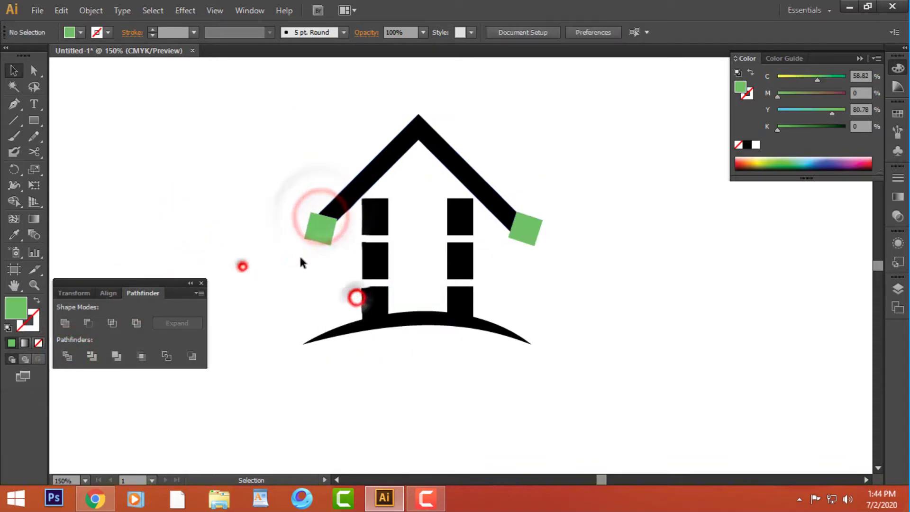
pyautogui.click(320, 237)
pyautogui.press('Delete')
pyautogui.click(320, 241)
pyautogui.press('Delete')
pyautogui.moveTo(280, 206); pyautogui.dragTo(314, 233)
pyautogui.press('Delete')
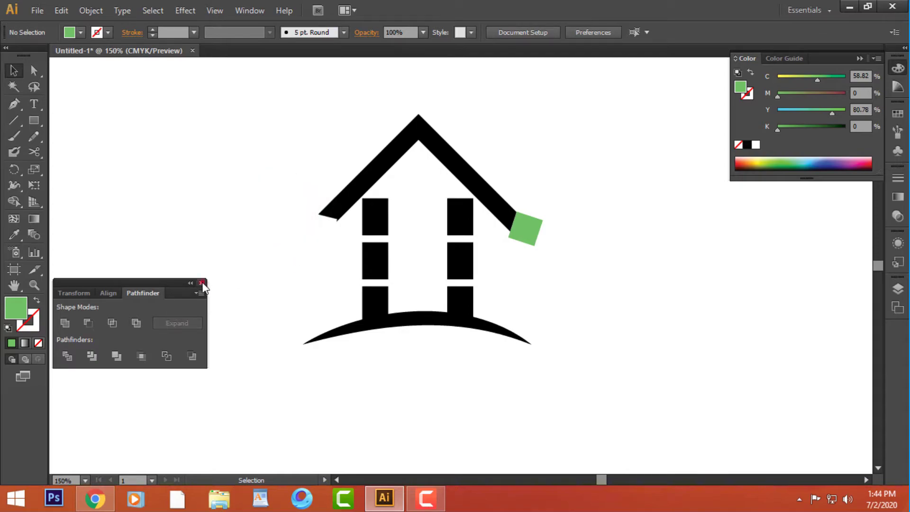
# Step: Close the Pathfinder controls and delete the green piece at the roof's right end
pyautogui.click(202, 283)
pyautogui.click(526, 232)
pyautogui.press('Delete')
pyautogui.click(560, 250)
# Step: Move the stray anchor point at the roof's left end with Direct Selection to make the slanted cut straight
pyautogui.hotkey('ctrl', '=')
pyautogui.hotkey('ctrl', '=')
pyautogui.hotkey('ctrl', '=')
pyautogui.hotkey('ctrl', '=')
pyautogui.moveTo(408, 270); pyautogui.dragTo(611, 402)
pyautogui.moveTo(349, 300); pyautogui.dragTo(485, 426)
pyautogui.press('a')
pyautogui.hotkey('ctrl', '=')
pyautogui.hotkey('ctrl', '=')
pyautogui.hotkey('ctrl', '=')
pyautogui.moveTo(218, 376); pyautogui.dragTo(474, 295)
pyautogui.click(298, 356)
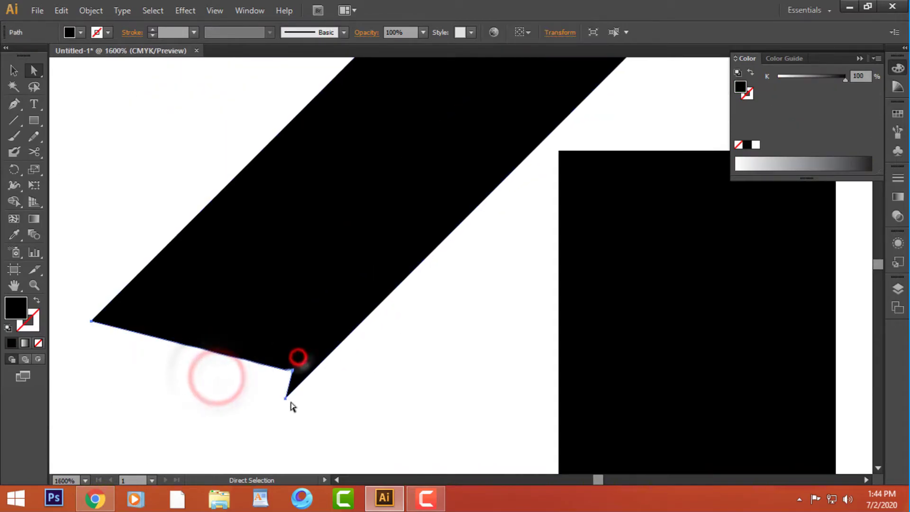
pyautogui.moveTo(287, 397); pyautogui.dragTo(308, 375)
pyautogui.click(393, 393)
pyautogui.hotkey('ctrl', '-')
pyautogui.hotkey('ctrl', '-')
pyautogui.hotkey('ctrl', '-')
pyautogui.hotkey('ctrl', '-')
pyautogui.hotkey('ctrl', '-')
pyautogui.hotkey('ctrl', '-')
pyautogui.hotkey('ctrl', '-')
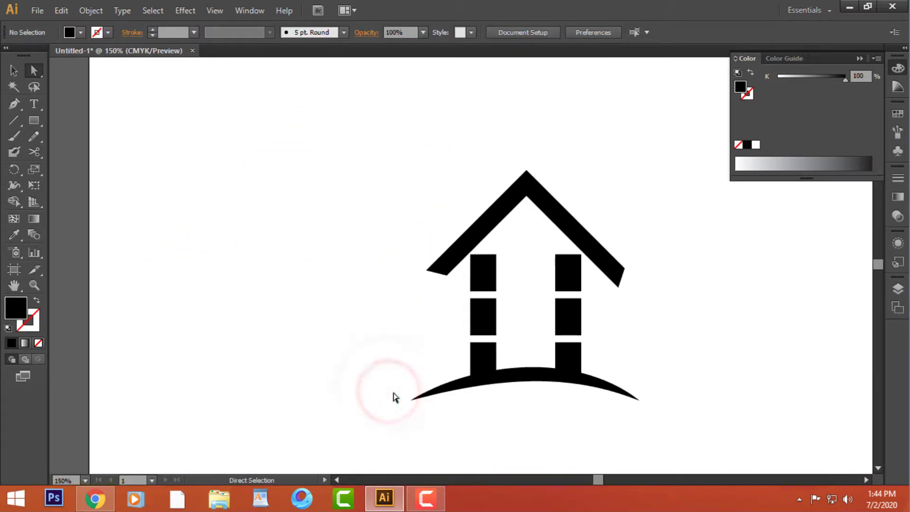
pyautogui.moveTo(434, 394); pyautogui.dragTo(267, 334)
pyautogui.click(13, 70)
pyautogui.click(427, 497)
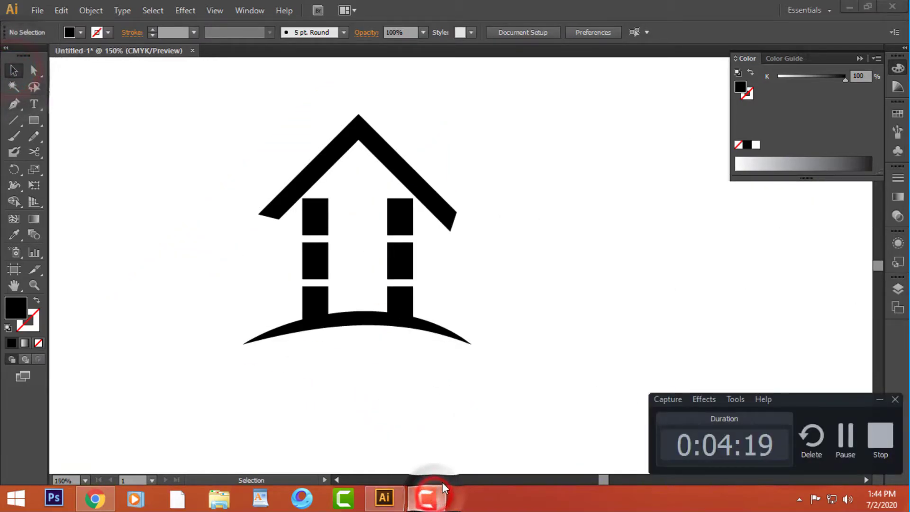
pyautogui.click(879, 400)
pyautogui.click(405, 324)
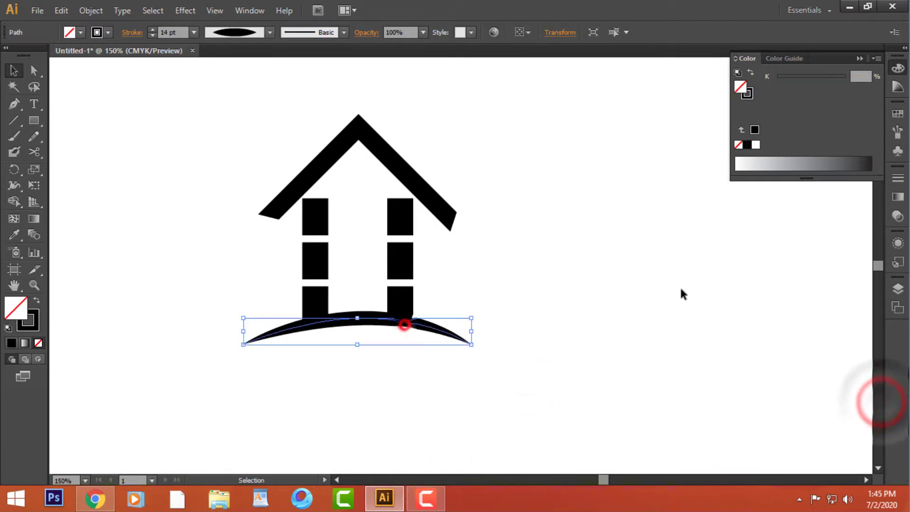
pyautogui.click(876, 59)
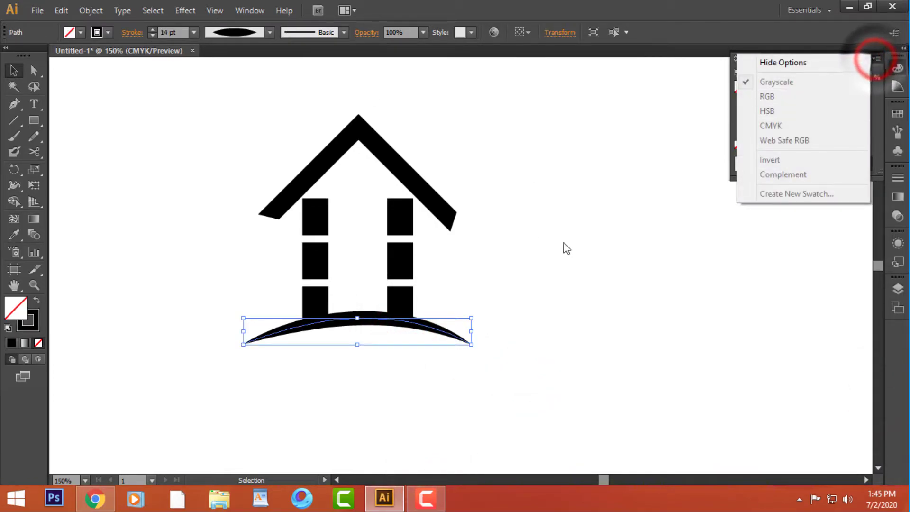
pyautogui.click(583, 247)
pyautogui.click(388, 321)
pyautogui.click(796, 163)
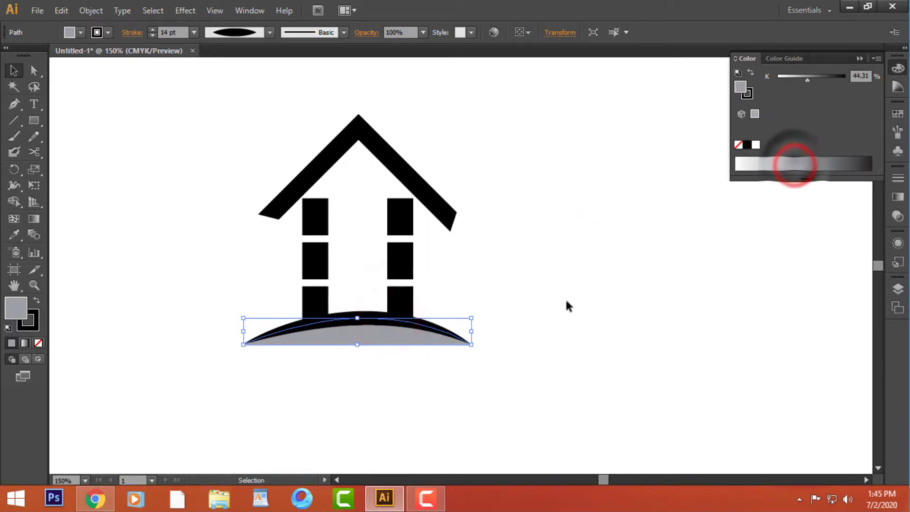
pyautogui.click(39, 342)
# Step: Recolour the ground arc's black stroke from the colour spectrum, raising cyan to full and dropping yellow to none
pyautogui.click(29, 320)
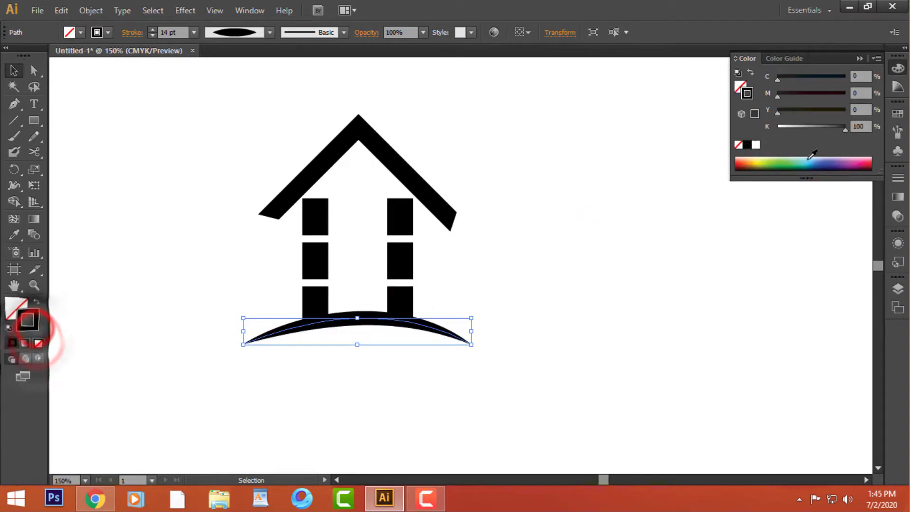
pyautogui.click(801, 162)
pyautogui.click(845, 77)
pyautogui.moveTo(789, 113); pyautogui.dragTo(777, 112)
pyautogui.click(594, 296)
# Step: Reselect the ground arc and make its stroke green with C 100, M 0, Y 100, K 0
pyautogui.moveTo(519, 346); pyautogui.dragTo(583, 368)
pyautogui.click(601, 348)
pyautogui.click(658, 300)
pyautogui.click(651, 299)
pyautogui.click(438, 346)
pyautogui.click(778, 162)
pyautogui.moveTo(813, 78); pyautogui.dragTo(846, 77)
pyautogui.click(683, 330)
# Step: Select all six column blocks and fill them red with C 8.24, M 100, Y 100, K 0
pyautogui.moveTo(493, 316); pyautogui.dragTo(370, 249)
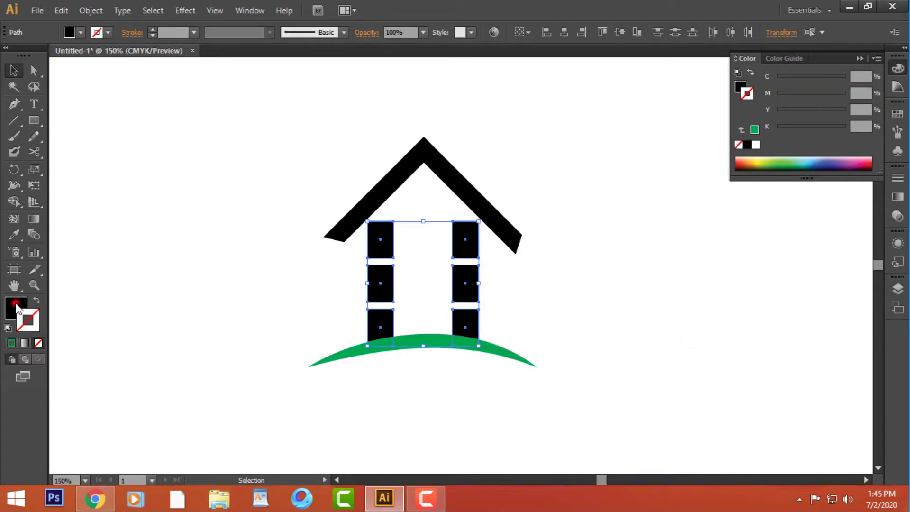
pyautogui.click(748, 162)
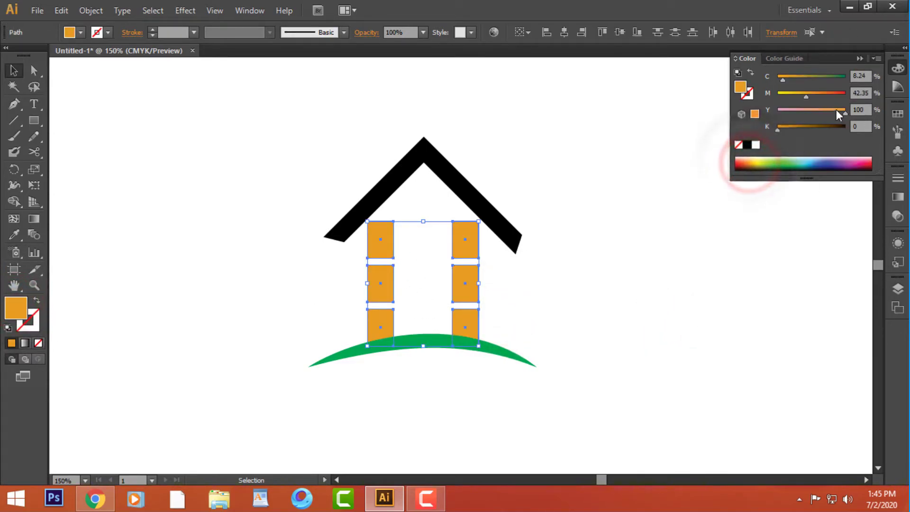
pyautogui.click(681, 311)
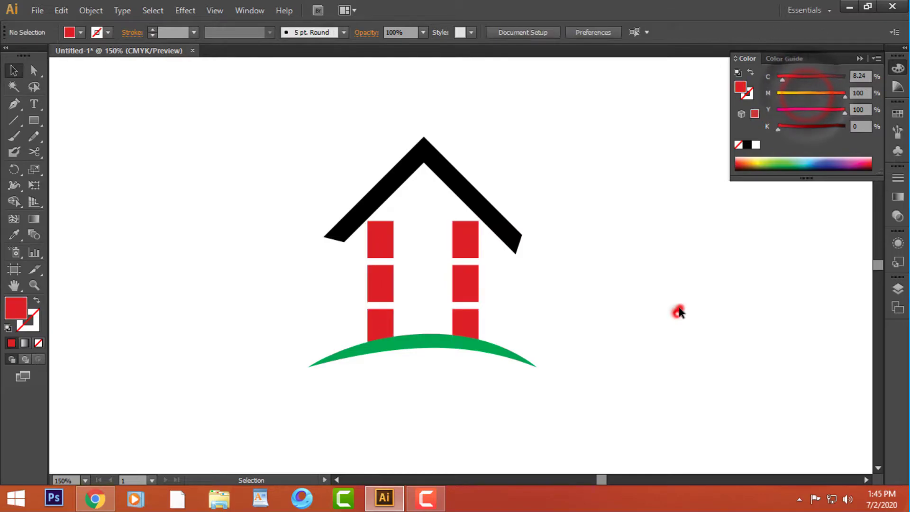
# Step: Match the roof's fill to the red of the column blocks with the Eyedropper
pyautogui.click(481, 209)
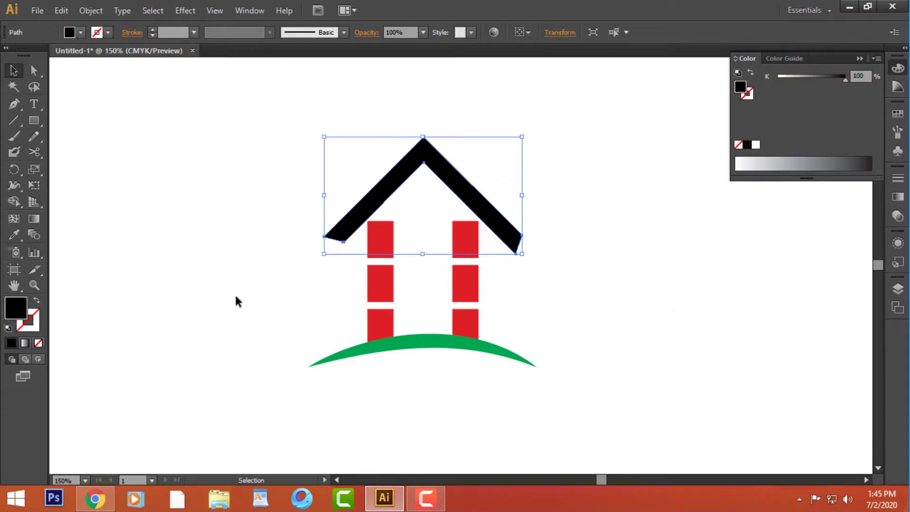
pyautogui.click(389, 240)
pyautogui.press('v')
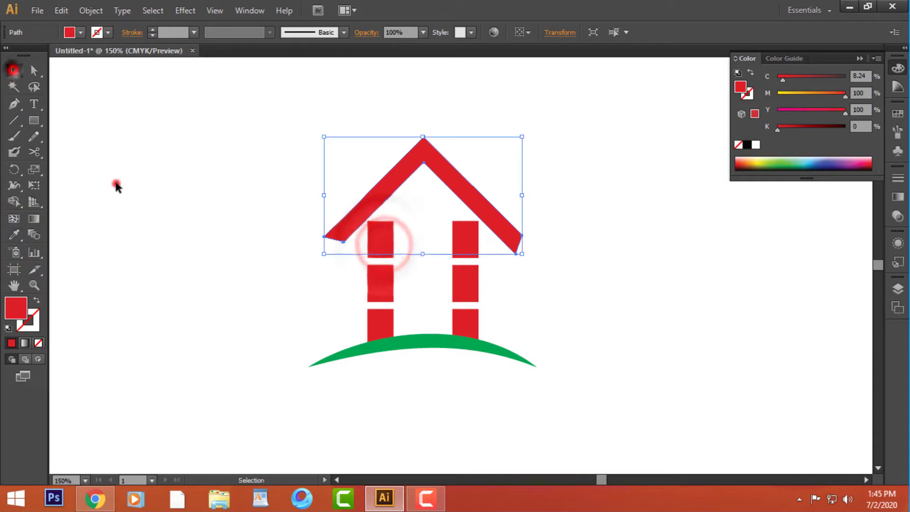
pyautogui.click(115, 184)
# Step: Draw a narrow upright red rectangle as a chimney on the roof's right slope
pyautogui.press('m')
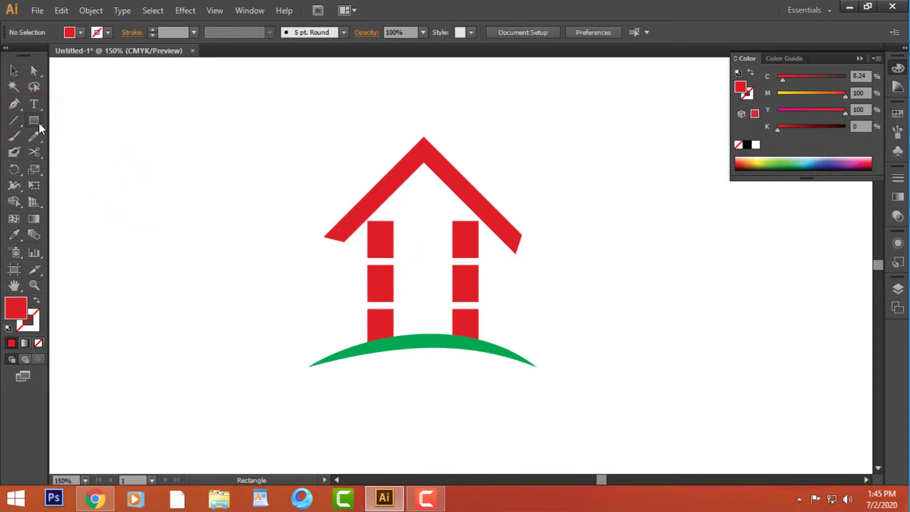
pyautogui.moveTo(502, 180); pyautogui.dragTo(516, 239)
pyautogui.click(16, 74)
pyautogui.hotkey('ctrl', '+')
pyautogui.hotkey('ctrl', '+')
pyautogui.moveTo(449, 221); pyautogui.dragTo(407, 325)
pyautogui.click(586, 290)
# Step: Widen the chimney on its left side and shift it slightly up and left along the roof slope
pyautogui.click(515, 251)
pyautogui.moveTo(502, 257); pyautogui.dragTo(490, 257)
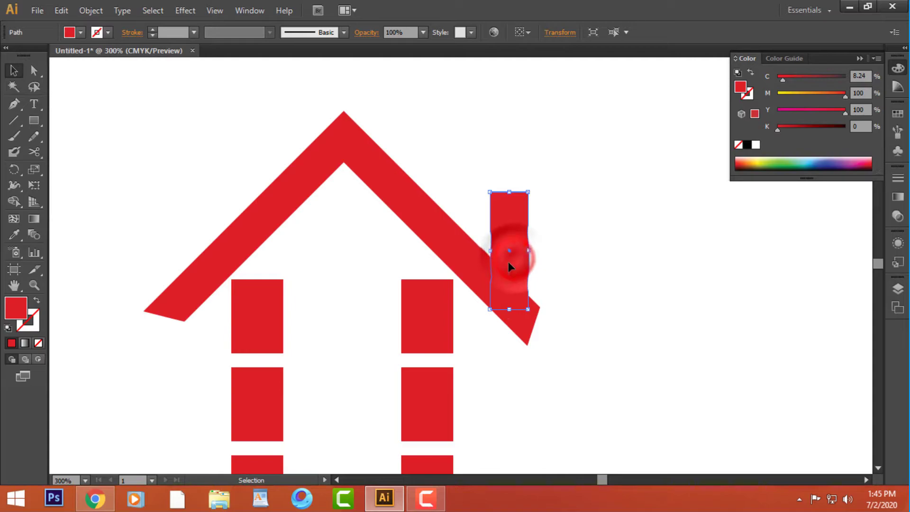
pyautogui.moveTo(510, 257); pyautogui.dragTo(506, 253)
pyautogui.click(595, 259)
pyautogui.hotkey('ctrl', '-')
pyautogui.hotkey('ctrl', '-')
pyautogui.hotkey('ctrl', '-')
pyautogui.hotkey('ctrl', '-')
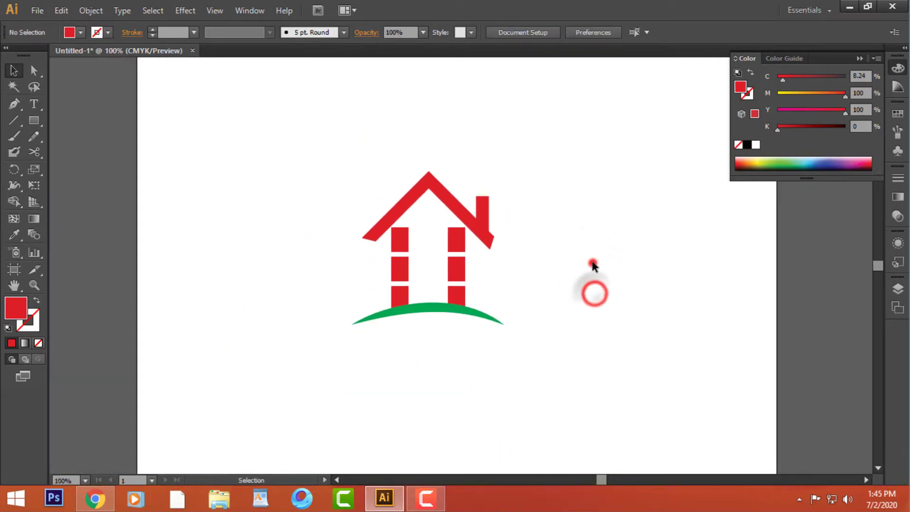
# Step: Draw a small red square, reduce it, place it under the roof peak and copy it sideways by 19.01 px
pyautogui.hotkey('ctrl', '+')
pyautogui.hotkey('ctrl', '+')
pyautogui.click(34, 121)
pyautogui.moveTo(117, 156); pyautogui.dragTo(141, 178)
pyautogui.click(15, 71)
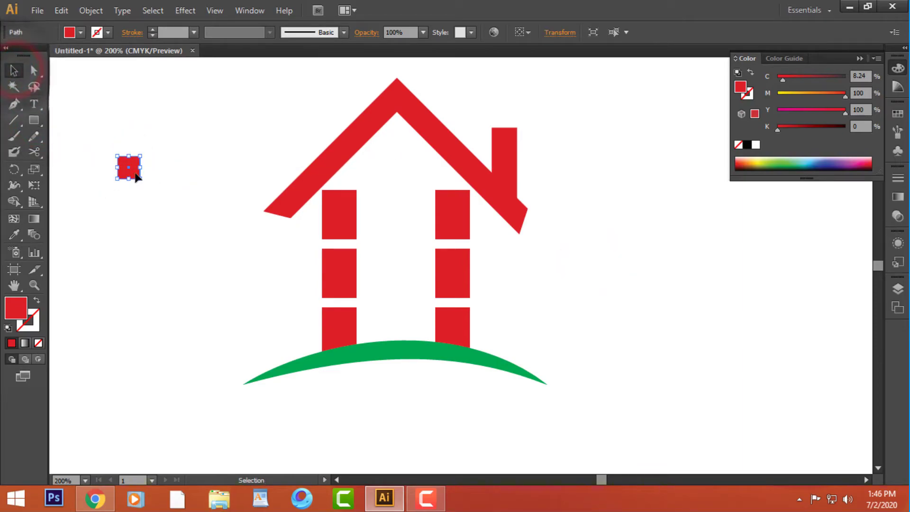
pyautogui.moveTo(138, 177); pyautogui.dragTo(403, 180)
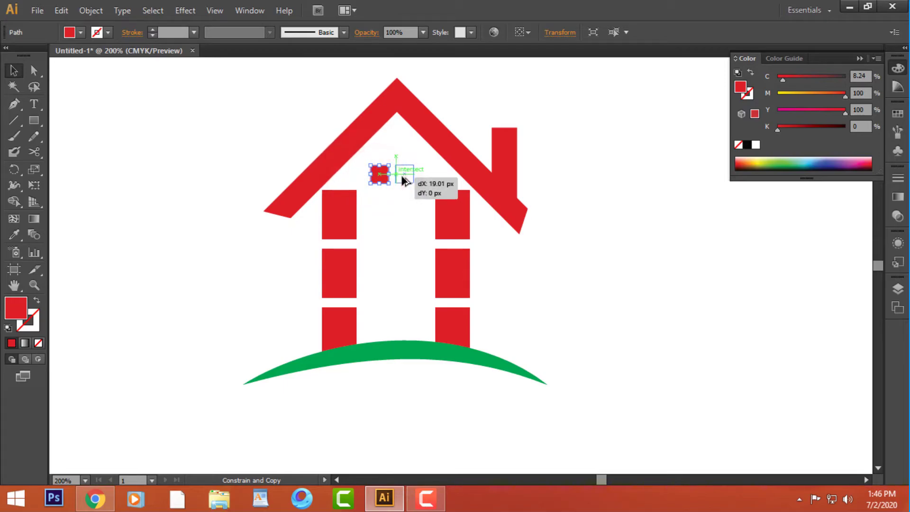
# Step: Duplicate the pair of squares below to form a four-pane window and centre it between the top column blocks
pyautogui.keyDown('shift'); pyautogui.click(377, 173); pyautogui.keyUp('shift')
pyautogui.moveTo(404, 196); pyautogui.dragTo(407, 211)
pyautogui.moveTo(408, 222); pyautogui.dragTo(379, 160)
pyautogui.moveTo(404, 200)
pyautogui.mouseDown()
pyautogui.moveTo(416, 230)
pyautogui.moveTo(387, 203)
pyautogui.mouseUp()
pyautogui.click(552, 288)
pyautogui.press('Left')
pyautogui.press('Left')
pyautogui.press('Left')
pyautogui.click(549, 280)
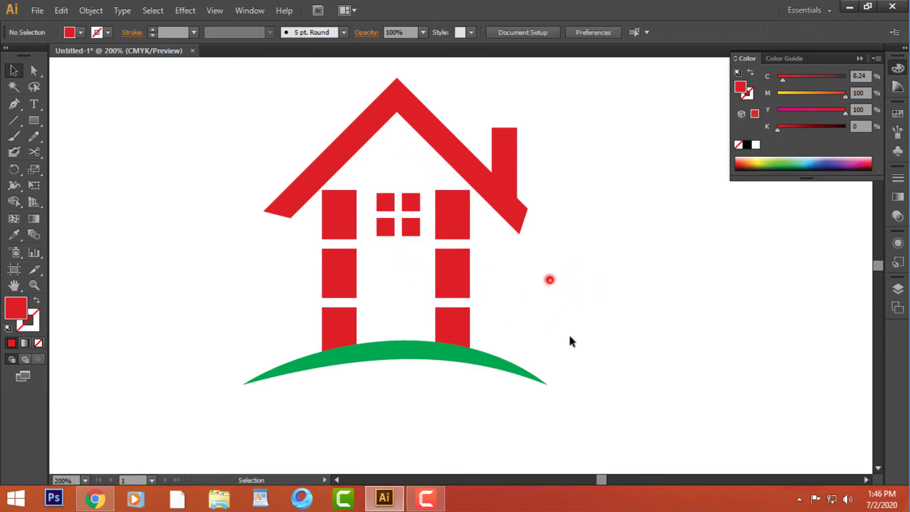
# Step: Draw an upright red door rectangle on the arc, centre it between the columns and lower its top edge
pyautogui.click(34, 120)
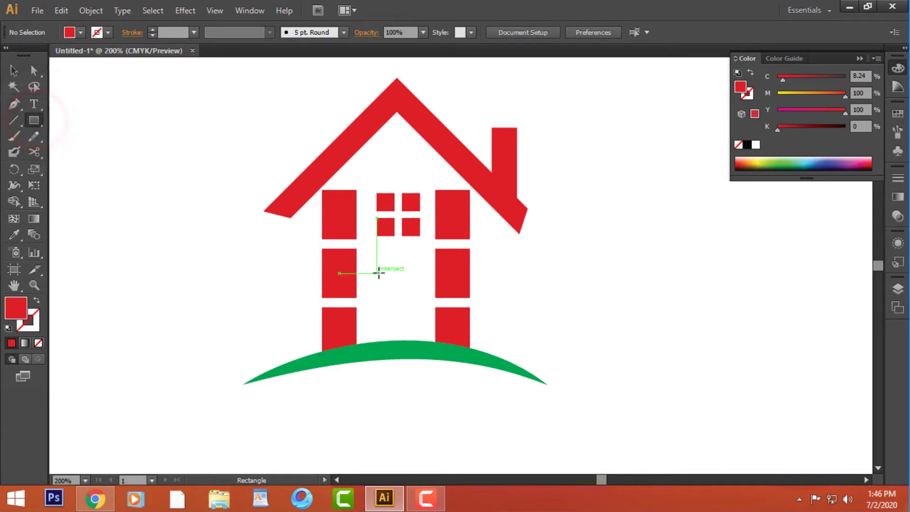
pyautogui.moveTo(397, 336); pyautogui.dragTo(402, 343)
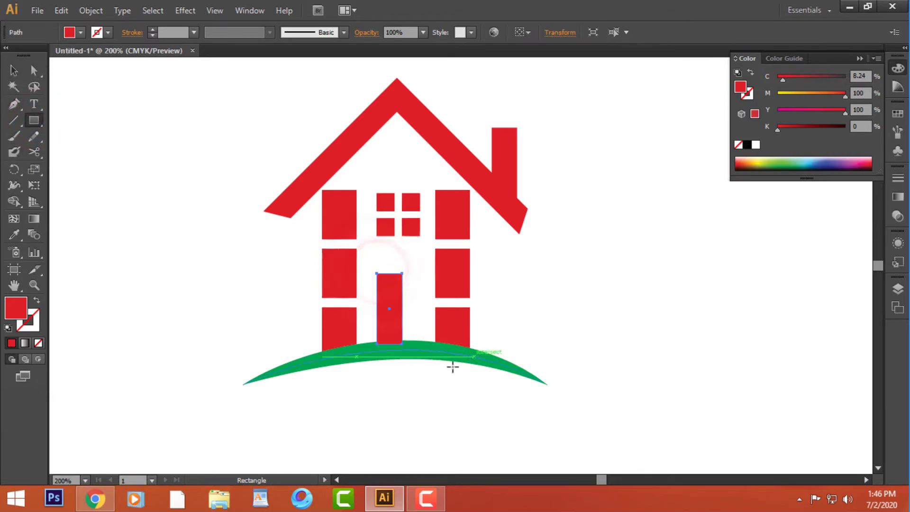
pyautogui.click(13, 69)
pyautogui.moveTo(386, 311); pyautogui.dragTo(399, 311)
pyautogui.moveTo(402, 273); pyautogui.dragTo(395, 308)
pyautogui.click(576, 309)
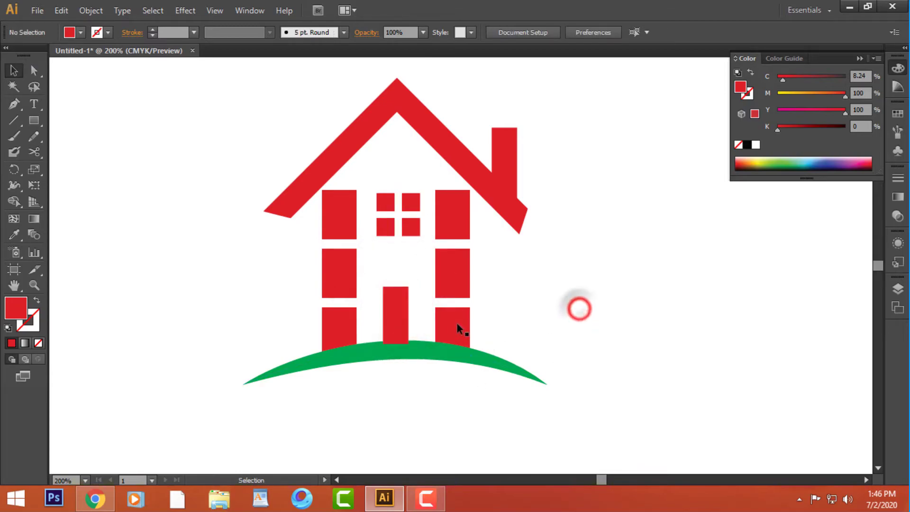
# Step: Change the ground arc's stroke to blue with C 100, M 50, Y 0, K 0
pyautogui.click(404, 351)
pyautogui.click(747, 93)
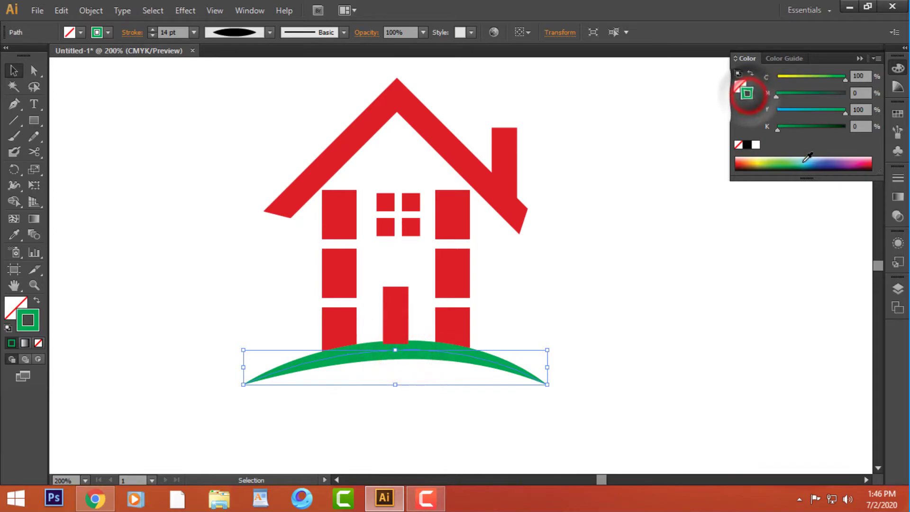
pyautogui.click(801, 163)
pyautogui.moveTo(813, 80); pyautogui.dragTo(845, 80)
pyautogui.moveTo(779, 97)
pyautogui.mouseDown()
pyautogui.moveTo(812, 95)
pyautogui.moveTo(776, 112)
pyautogui.mouseUp()
pyautogui.moveTo(864, 94); pyautogui.dragTo(736, 120)
pyautogui.write('50')
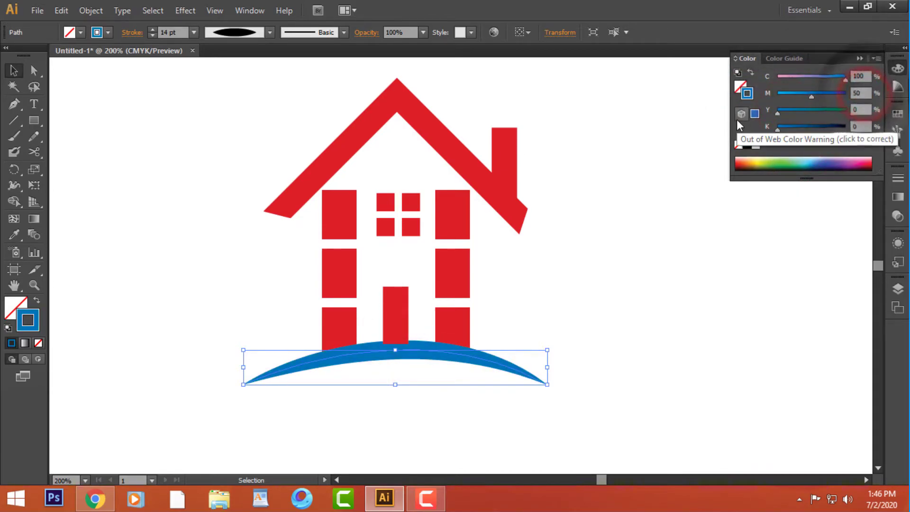
# Step: Expand the appearance of the ground arc to turn its brush stroke into a filled shape
pyautogui.click(91, 12)
pyautogui.click(137, 167)
pyautogui.click(656, 314)
# Step: Match the door's fill to the arc's blue with the Eyedropper
pyautogui.click(390, 327)
pyautogui.press('i')
pyautogui.click(474, 352)
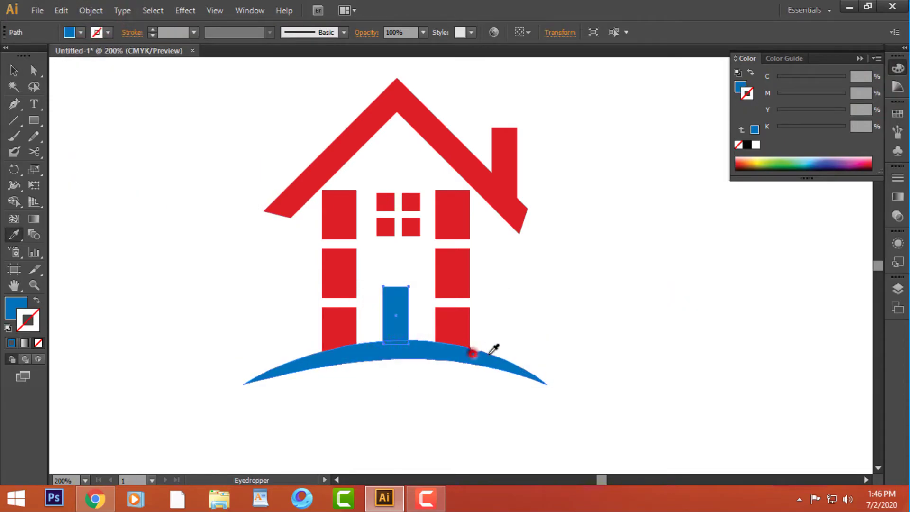
pyautogui.press('v')
pyautogui.click(565, 324)
# Step: Shorten the door from its top and bottom edges, leaving a small gap above the arc
pyautogui.click(392, 314)
pyautogui.moveTo(396, 287)
pyautogui.mouseDown()
pyautogui.moveTo(399, 298)
pyautogui.moveTo(396, 291)
pyautogui.mouseUp()
pyautogui.moveTo(396, 345); pyautogui.dragTo(397, 336)
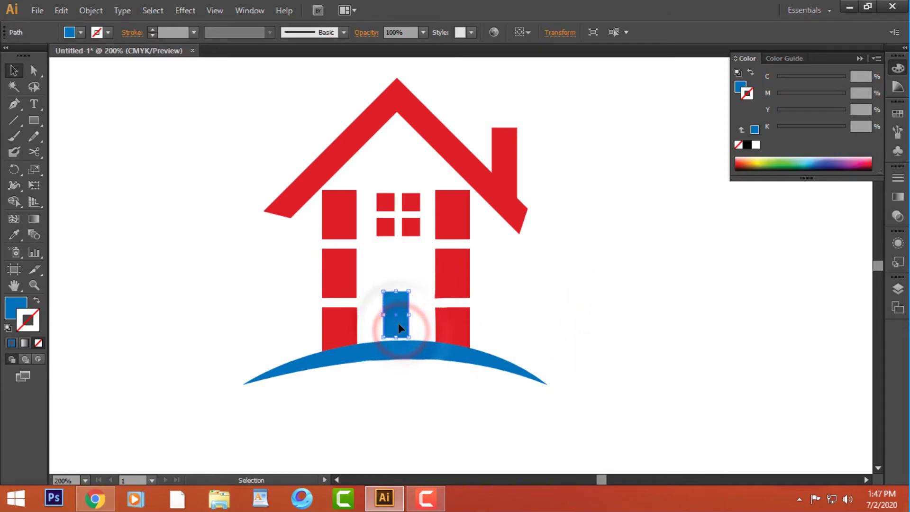
pyautogui.click(590, 314)
# Step: Select the four window squares and give them the same blue fill as the door
pyautogui.moveTo(374, 182); pyautogui.dragTo(414, 239)
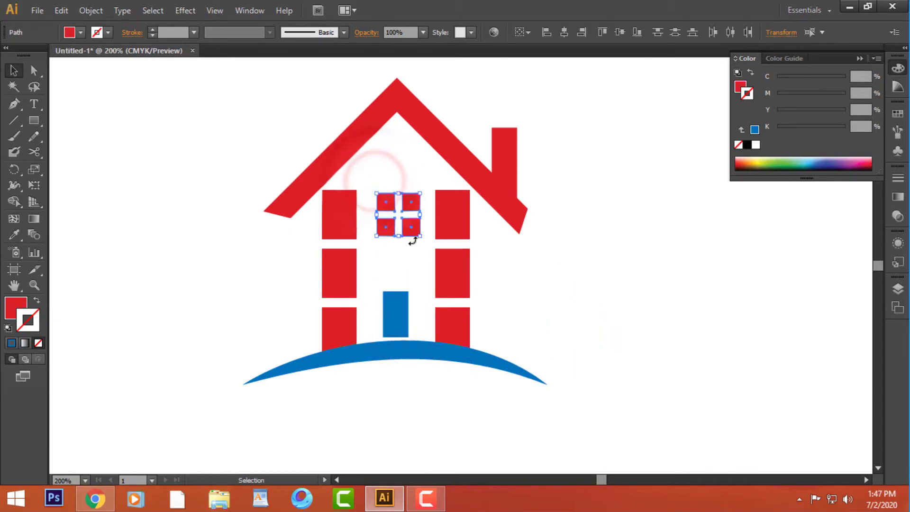
pyautogui.press('v')
pyautogui.click(619, 278)
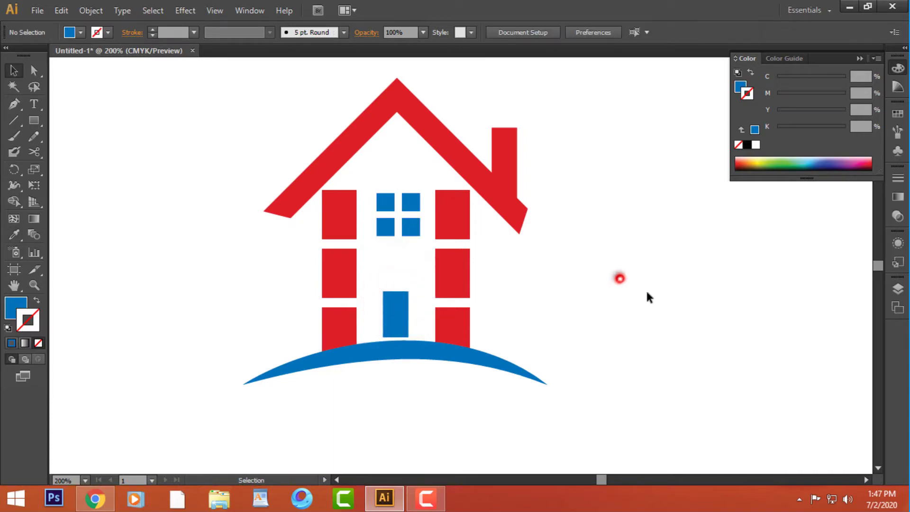
# Step: Draw a blue upright ellipse in the empty area to the right of the house
pyautogui.click(598, 298)
pyautogui.moveTo(588, 299); pyautogui.dragTo(592, 287)
pyautogui.moveTo(603, 341); pyautogui.dragTo(609, 302)
pyautogui.moveTo(32, 121); pyautogui.dragTo(83, 152)
pyautogui.moveTo(569, 206); pyautogui.dragTo(609, 256)
pyautogui.moveTo(663, 275); pyautogui.dragTo(581, 278)
# Step: Raise the ellipse's top anchor point with Direct Selection to form an egg shape
pyautogui.click(35, 70)
pyautogui.click(606, 160)
pyautogui.moveTo(570, 171); pyautogui.dragTo(524, 217)
pyautogui.click(504, 194)
pyautogui.hotkey('shift', 'Up')
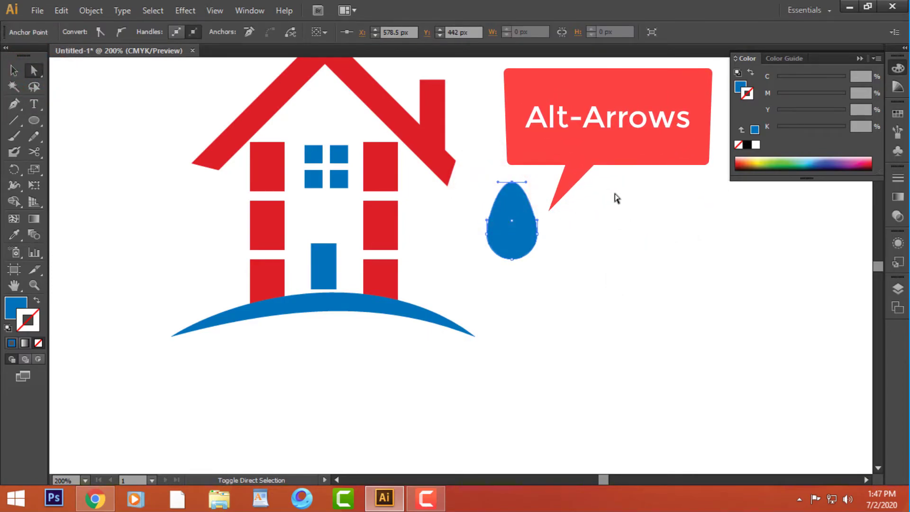
# Step: Move the whole egg shape slightly right and down, farther from the house
pyautogui.click(12, 70)
pyautogui.click(687, 212)
pyautogui.click(524, 209)
pyautogui.click(602, 268)
pyautogui.click(520, 243)
pyautogui.click(564, 279)
pyautogui.hotkey('ctrl', '+')
pyautogui.hotkey('ctrl', '+')
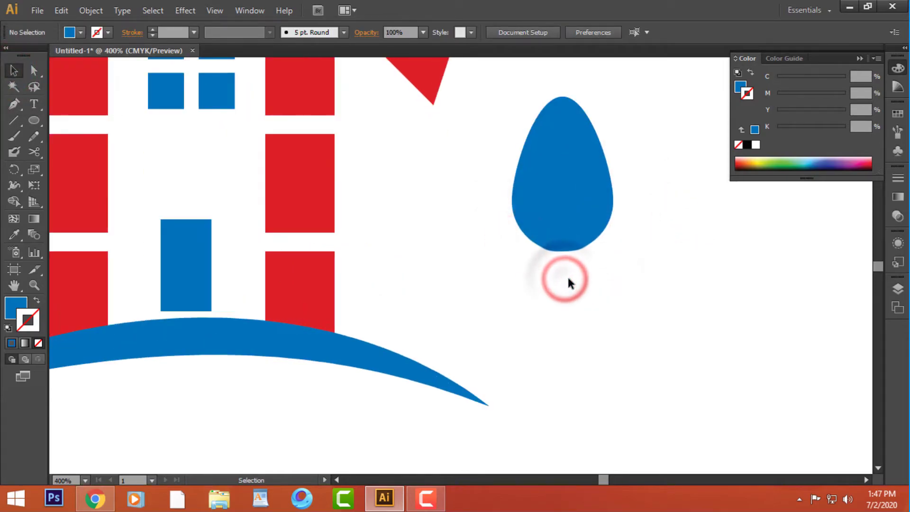
pyautogui.moveTo(573, 297); pyautogui.dragTo(516, 313)
pyautogui.click(516, 237)
pyautogui.moveTo(507, 238); pyautogui.dragTo(550, 261)
pyautogui.click(678, 286)
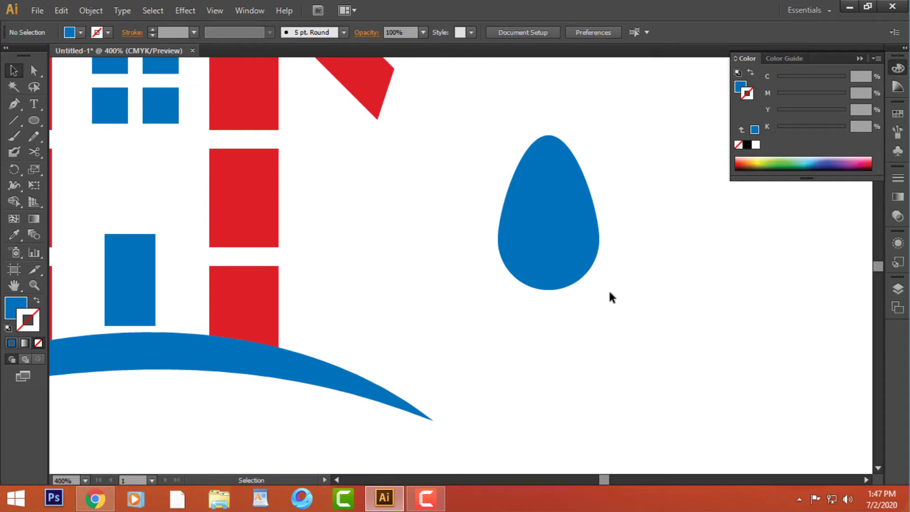
# Step: Draw a narrow rounded rectangle as a stem over the egg's base and a wider one below it as a handle
pyautogui.moveTo(34, 120); pyautogui.dragTo(104, 134)
pyautogui.moveTo(539, 268); pyautogui.dragTo(552, 361)
pyautogui.click(600, 365)
pyautogui.click(620, 358)
pyautogui.click(548, 292)
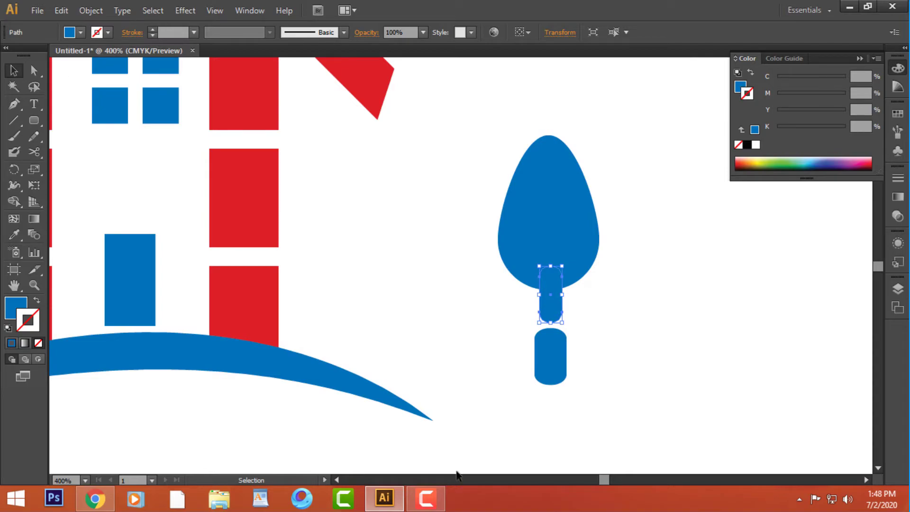
pyautogui.click(426, 497)
pyautogui.click(846, 434)
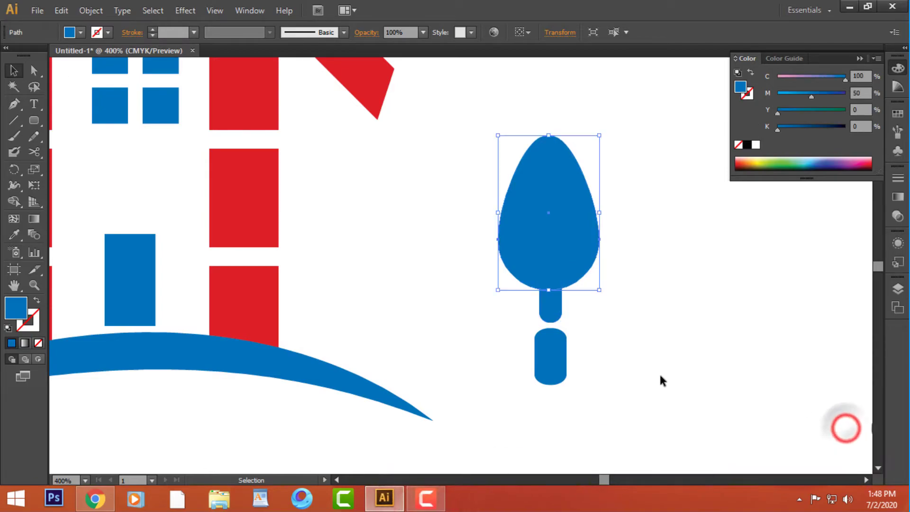
pyautogui.click(724, 318)
# Step: Fill the egg shape with neutral grey, trying K 40 and settling on K 70
pyautogui.click(568, 222)
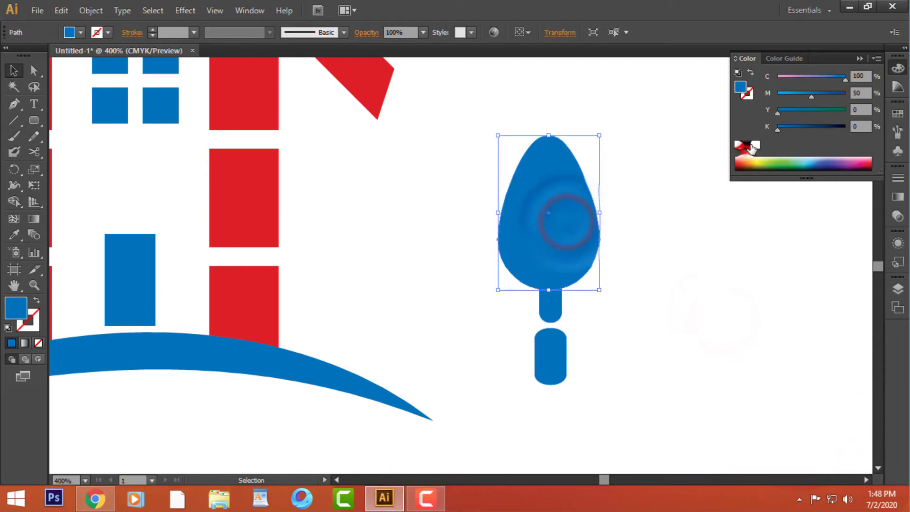
pyautogui.click(748, 145)
pyautogui.doubleClick(861, 127)
pyautogui.write('40')
pyautogui.press('Return')
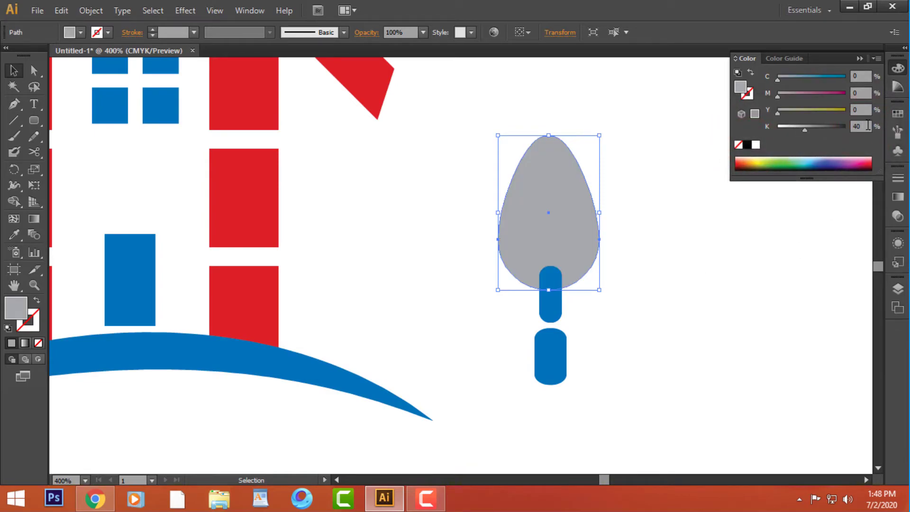
pyautogui.write('70')
pyautogui.press('Return')
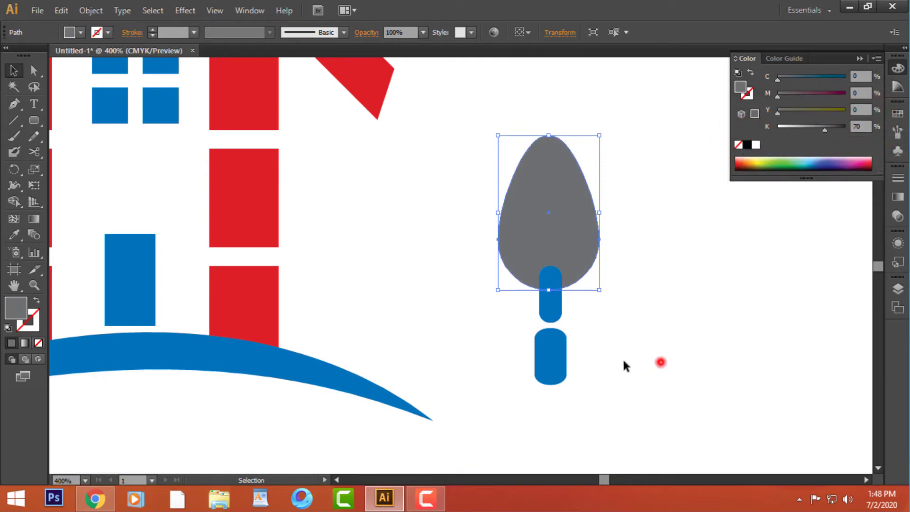
# Step: Match the stem's fill to the egg shape's grey with the Eyedropper
pyautogui.click(553, 303)
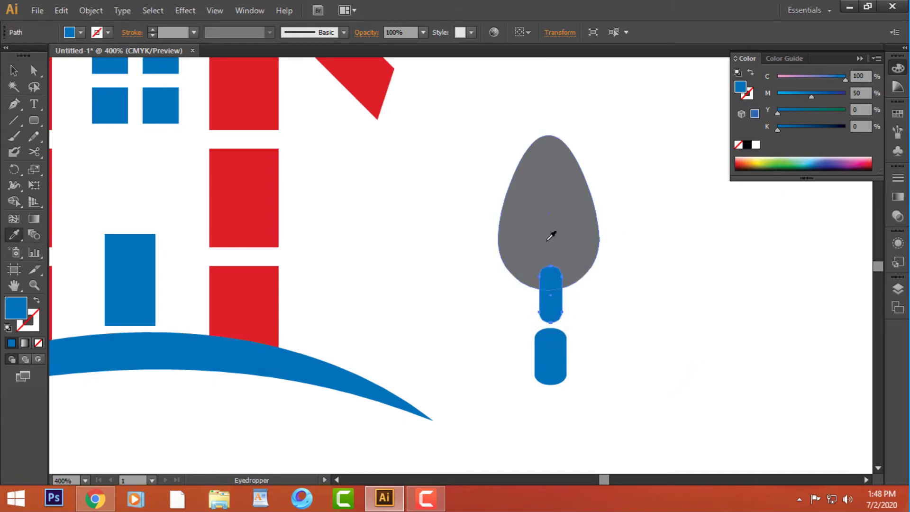
pyautogui.click(531, 199)
pyautogui.click(14, 71)
# Step: Give the stem a white stroke while keeping its grey fill
pyautogui.click(756, 144)
pyautogui.hotkey('ctrl', 'z')
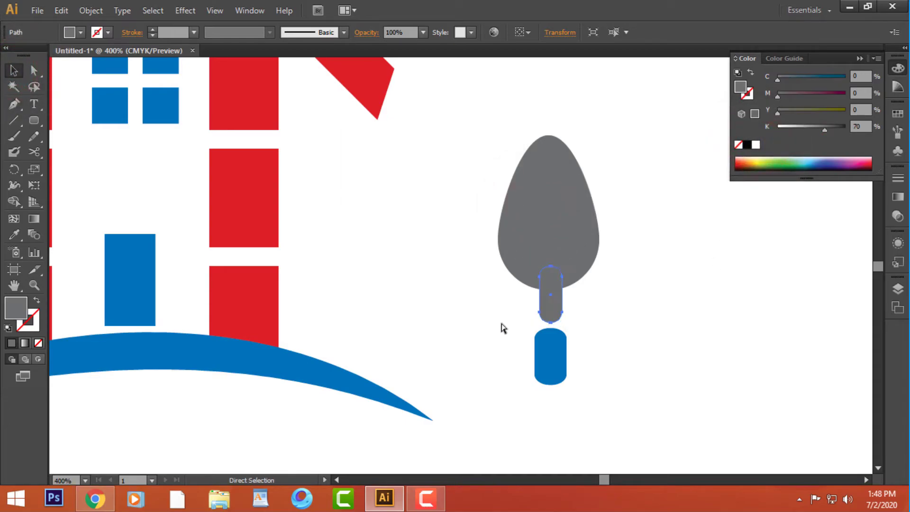
pyautogui.click(29, 320)
pyautogui.click(756, 145)
pyautogui.click(667, 301)
# Step: Make the blue handle slightly taller and narrower, and nudge it up close beneath the grey stem
pyautogui.click(544, 369)
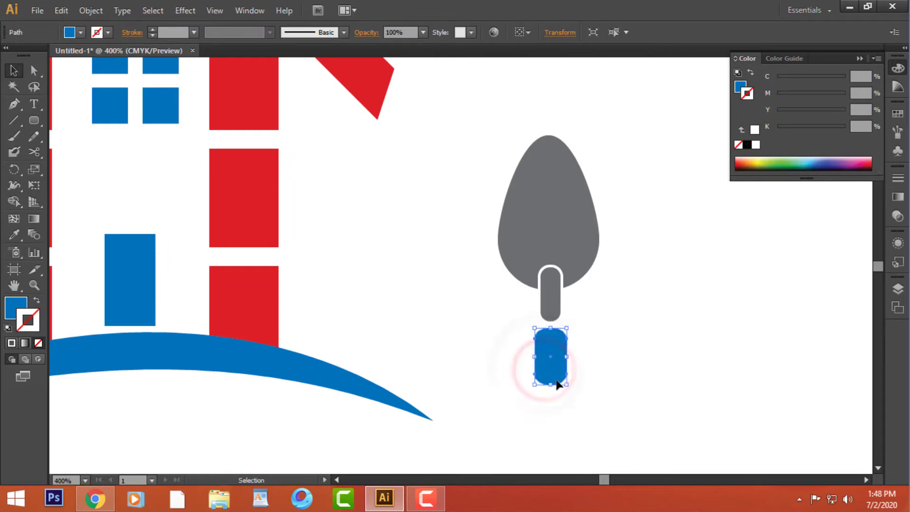
pyautogui.moveTo(551, 385); pyautogui.dragTo(553, 389)
pyautogui.moveTo(535, 359); pyautogui.dragTo(573, 364)
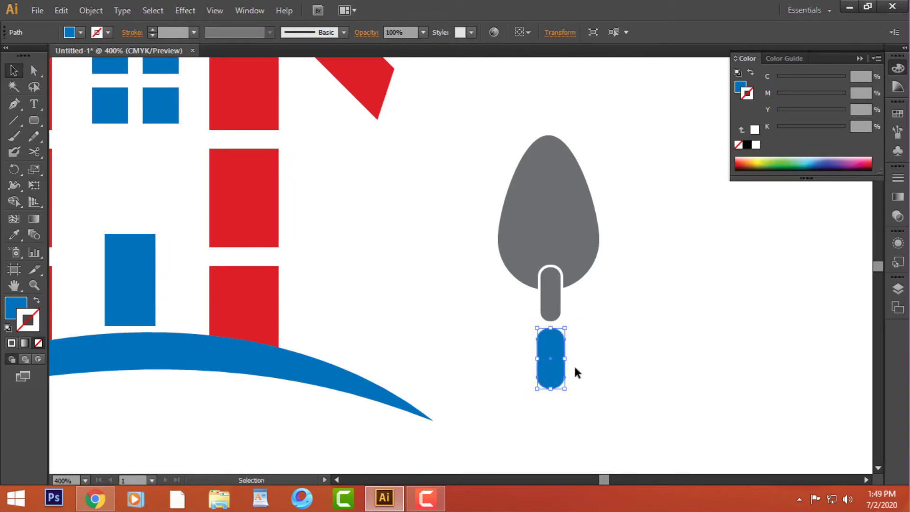
pyautogui.press('Up')
pyautogui.press('Up')
pyautogui.press('Down')
pyautogui.press('Down')
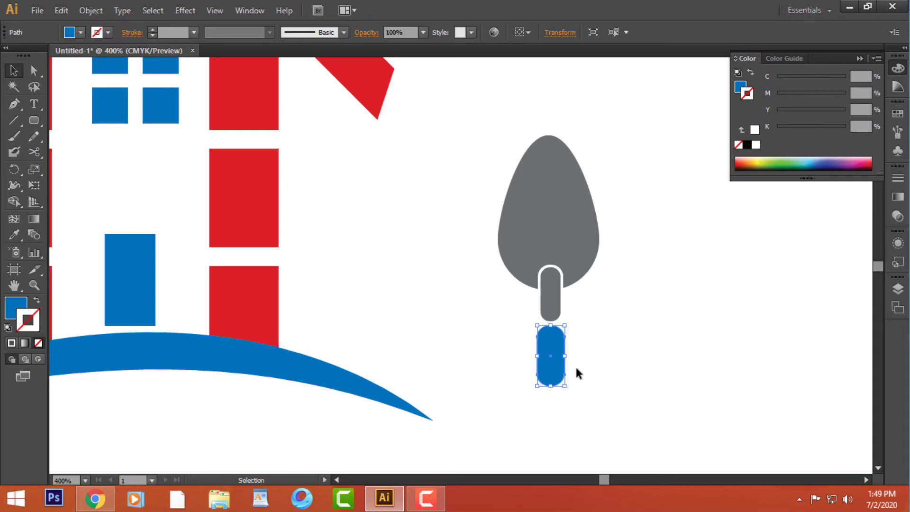
pyautogui.click(622, 362)
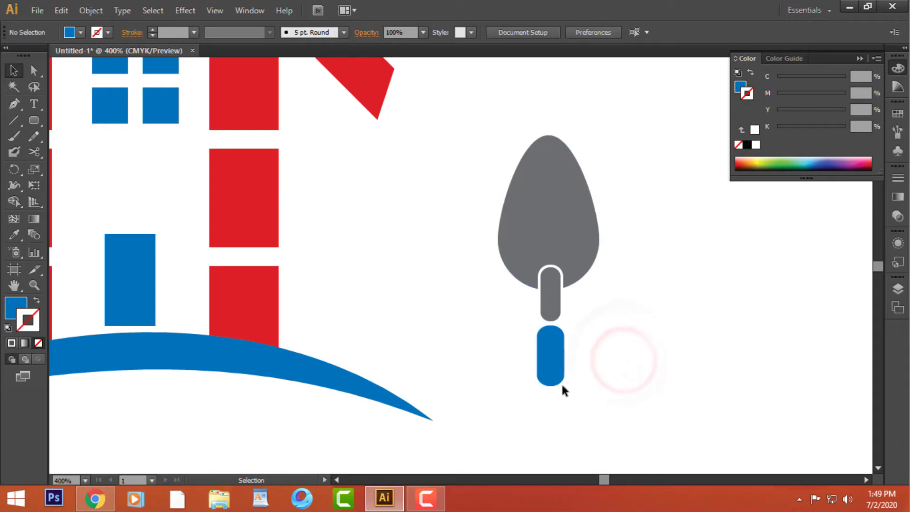
# Step: Match the handle's fill to the red of the house's column with the Eyedropper
pyautogui.click(553, 360)
pyautogui.press('i')
pyautogui.click(260, 198)
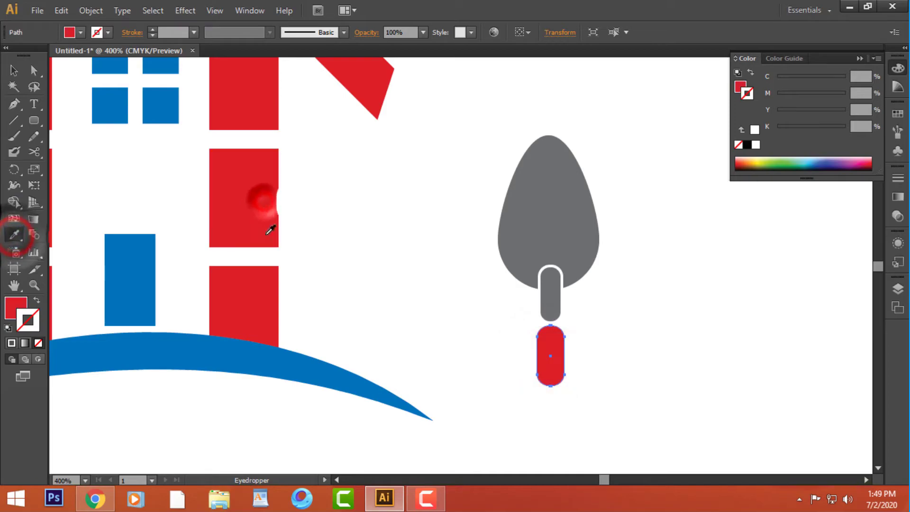
pyautogui.click(14, 71)
pyautogui.click(374, 209)
# Step: Turn the handle's fill orange by setting its magenta value to 50
pyautogui.click(552, 356)
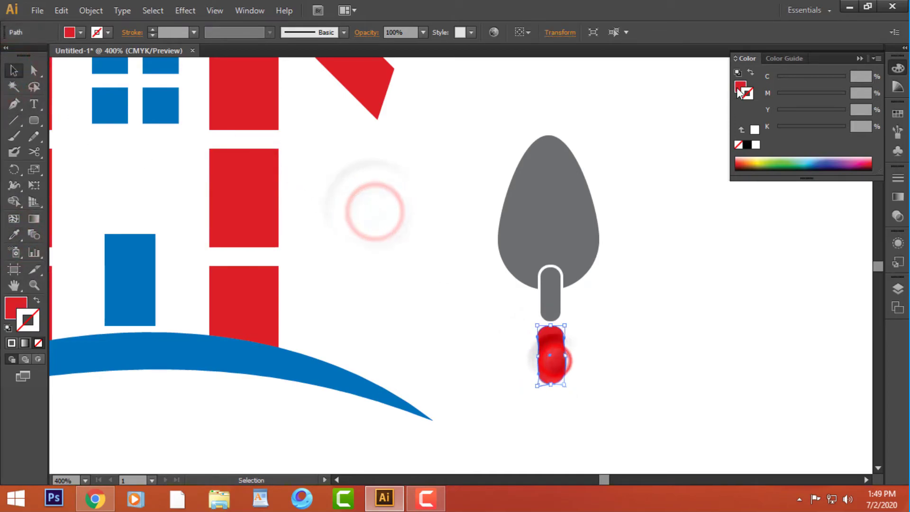
pyautogui.click(739, 86)
pyautogui.moveTo(867, 93); pyautogui.dragTo(659, 127)
pyautogui.write('50')
pyautogui.press('Return')
pyautogui.click(635, 381)
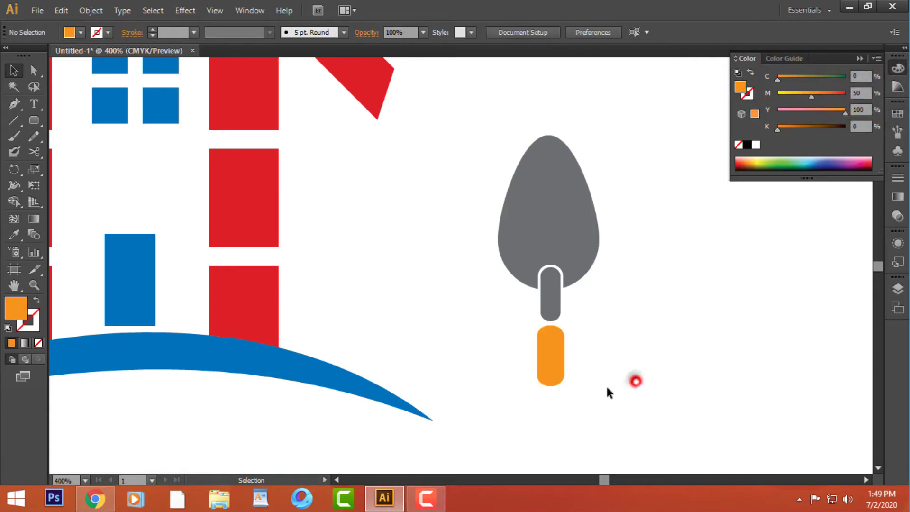
# Step: Recolour the roof, chimney and the column blocks on the house's chimney side with the handle's orange using the Eyedropper
pyautogui.moveTo(533, 417); pyautogui.dragTo(683, 432)
pyautogui.hotkey('ctrl', '-')
pyautogui.hotkey('ctrl', '-')
pyautogui.moveTo(200, 104); pyautogui.dragTo(323, 287)
pyautogui.keyDown('shift'); pyautogui.click(492, 147); pyautogui.keyUp('shift')
pyautogui.click(575, 121)
pyautogui.moveTo(537, 118); pyautogui.dragTo(426, 281)
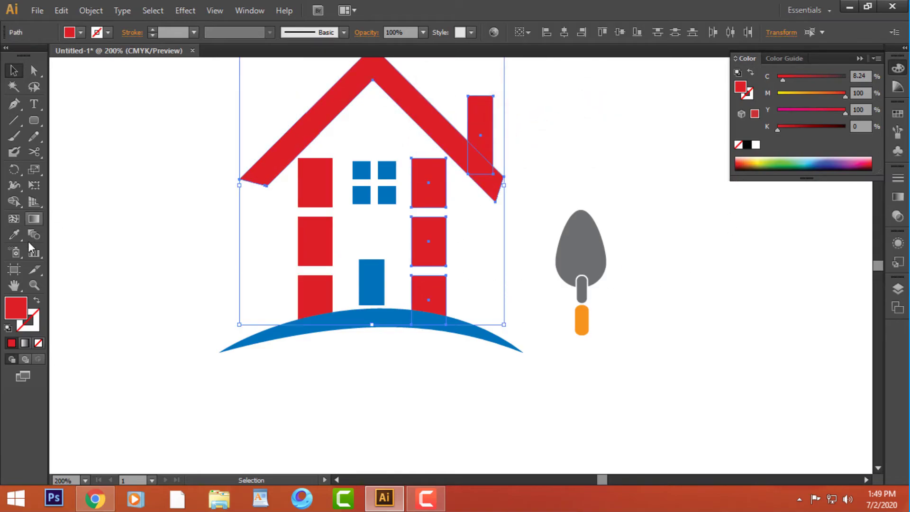
pyautogui.click(581, 320)
pyautogui.click(14, 70)
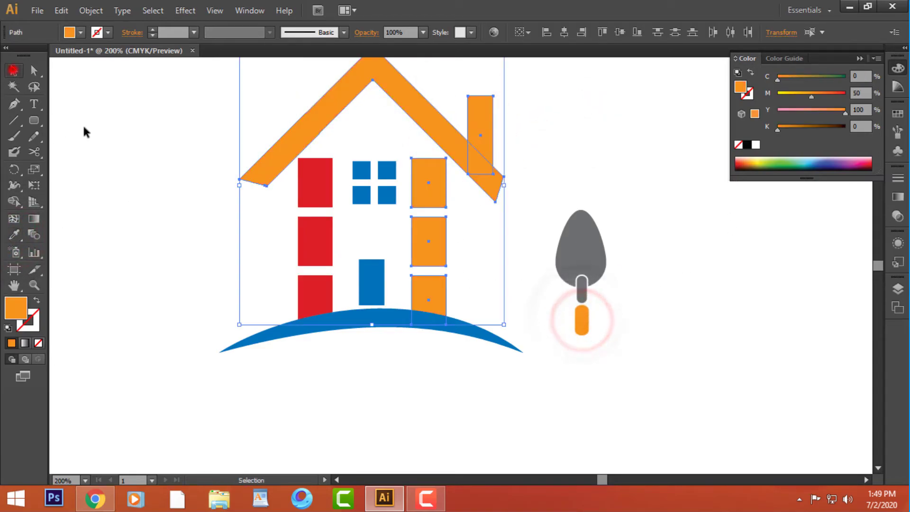
pyautogui.click(160, 202)
# Step: Recolour the three remaining red column blocks with the handle's orange using the Eyedropper
pyautogui.moveTo(288, 188); pyautogui.dragTo(309, 284)
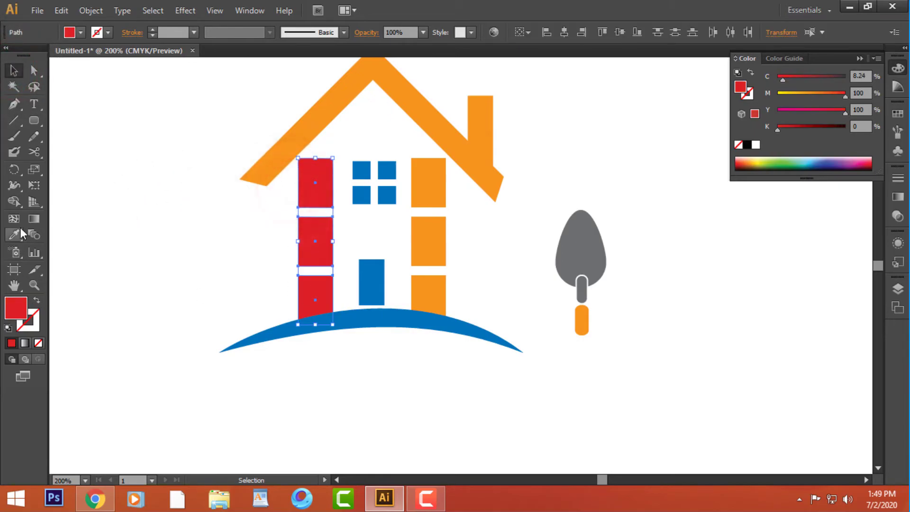
pyautogui.click(581, 317)
pyautogui.click(14, 70)
pyautogui.click(175, 218)
# Step: Group the trowel's blade, stem and handle into one object
pyautogui.moveTo(639, 338); pyautogui.dragTo(586, 283)
pyautogui.rightClick(586, 248)
pyautogui.click(620, 310)
# Step: Rotate the trowel diagonally with its blade tip pointing up-left and place it over the window corner and right-hand column
pyautogui.moveTo(611, 340); pyautogui.dragTo(662, 303)
pyautogui.moveTo(575, 267); pyautogui.dragTo(447, 259)
pyautogui.click(621, 265)
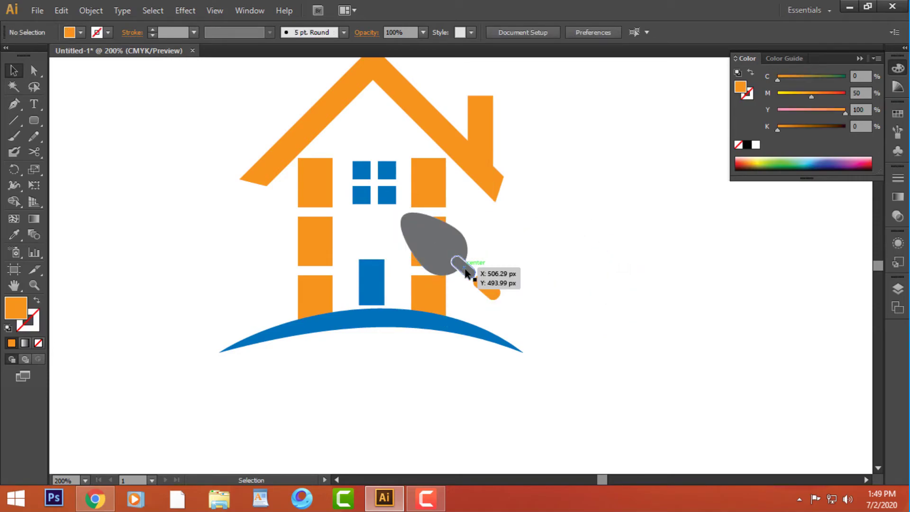
pyautogui.moveTo(425, 249); pyautogui.dragTo(396, 231)
pyautogui.click(533, 271)
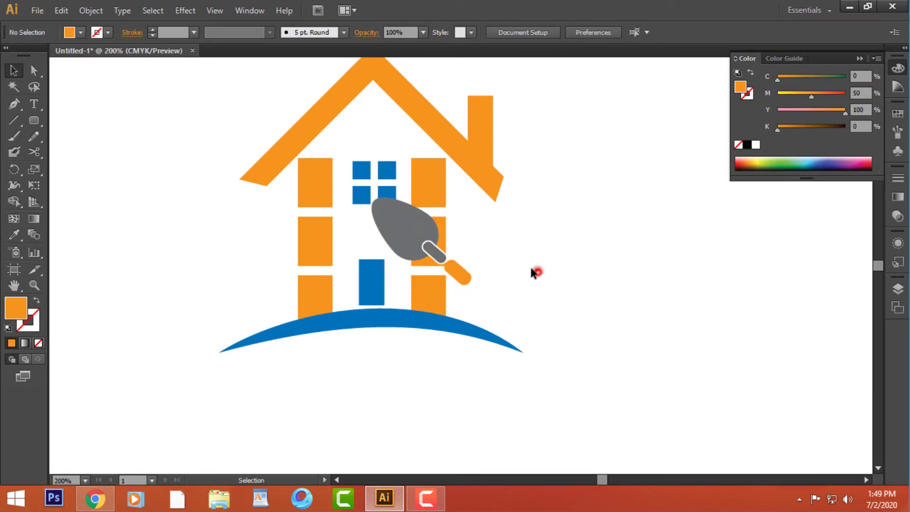
# Step: Enlarge the trowel slightly in place over the house
pyautogui.click(467, 271)
pyautogui.moveTo(484, 265)
pyautogui.mouseDown()
pyautogui.moveTo(504, 270)
pyautogui.moveTo(478, 266)
pyautogui.moveTo(473, 275)
pyautogui.mouseUp()
pyautogui.click(579, 276)
pyautogui.moveTo(579, 384); pyautogui.dragTo(598, 320)
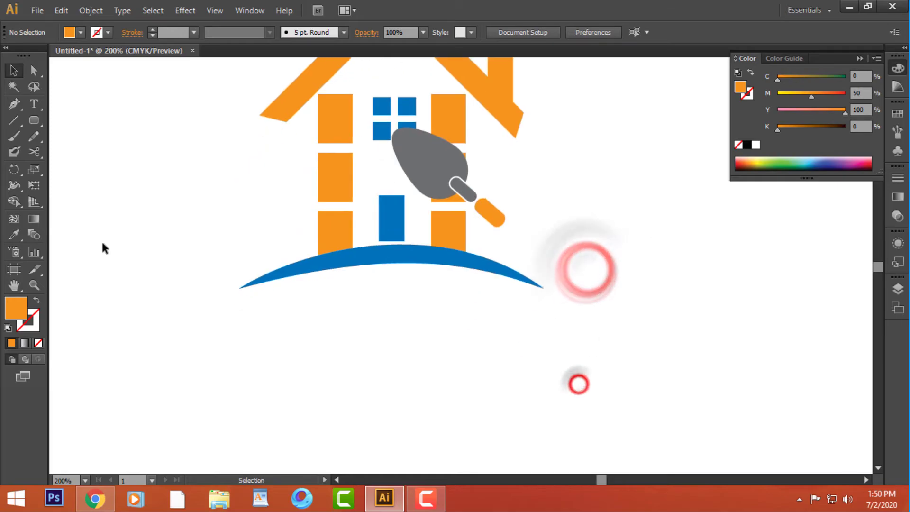
# Step: Add a two-line text below the ground arc reading "Compay Name" and "Tag Line Here"
pyautogui.click(33, 106)
pyautogui.click(314, 335)
pyautogui.write('Compay Name')
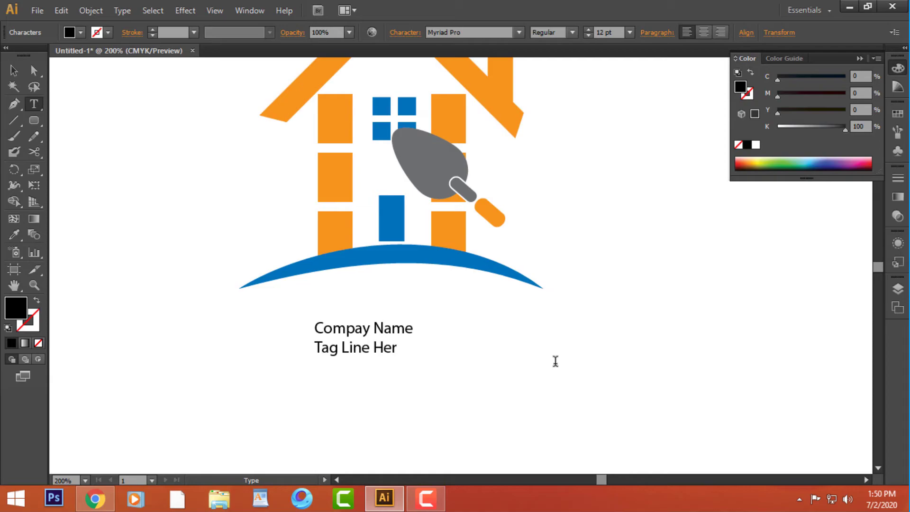
pyautogui.press('Escape')
# Step: Scale the two-line text up to 15.76 pt and position it directly beneath the ground arc
pyautogui.moveTo(389, 355); pyautogui.dragTo(477, 333)
pyautogui.moveTo(453, 314); pyautogui.dragTo(448, 309)
pyautogui.click(571, 364)
pyautogui.moveTo(617, 317); pyautogui.dragTo(614, 396)
pyautogui.click(631, 335)
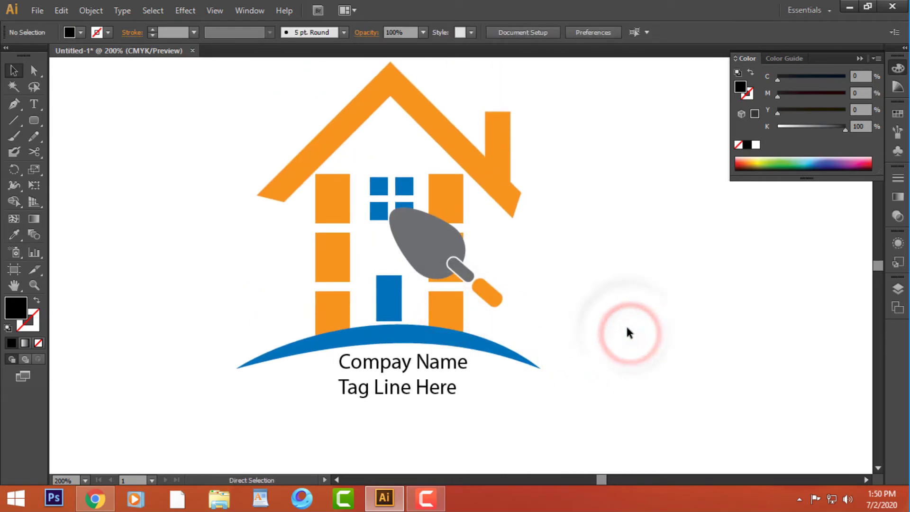
# Step: Browse through the fonts for the two-line text and apply Sakkal Majalla
pyautogui.click(440, 372)
pyautogui.click(472, 33)
pyautogui.scroll(-3, 473, 32)
pyautogui.scroll(-5, 472, 33)
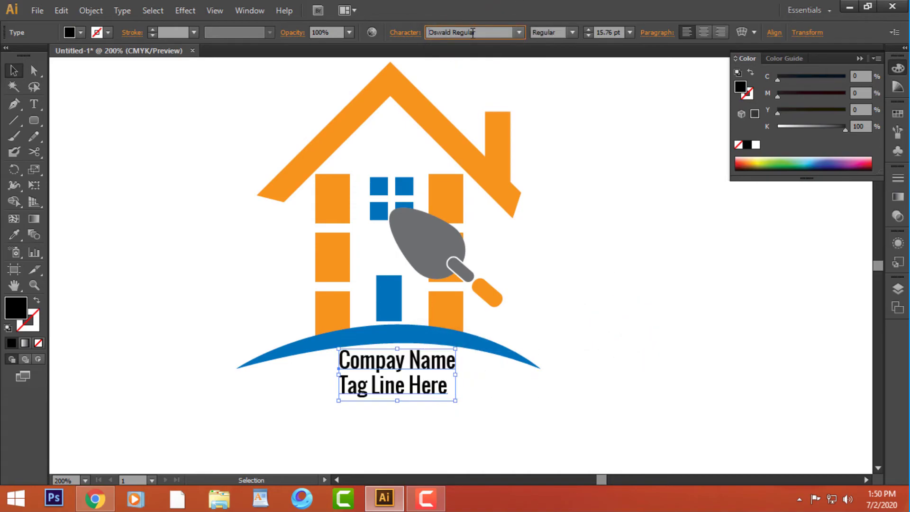
pyautogui.scroll(-4, 473, 33)
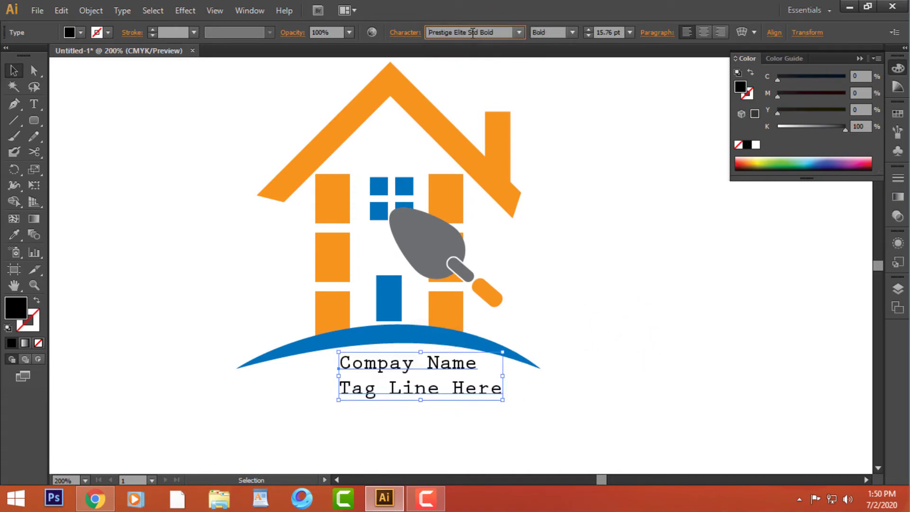
pyautogui.scroll(-1, 472, 32)
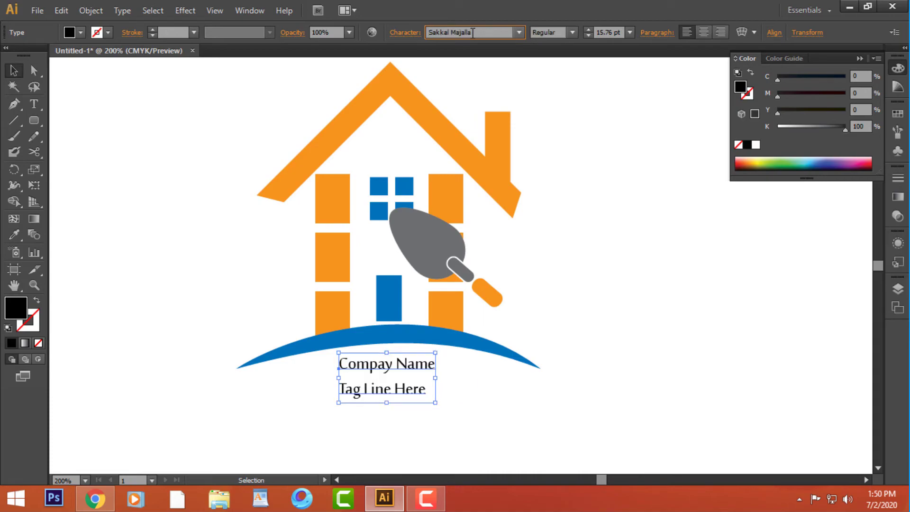
# Step: Increase the font size of the "Compay Name" line to 22 pt
pyautogui.tripleClick(412, 369)
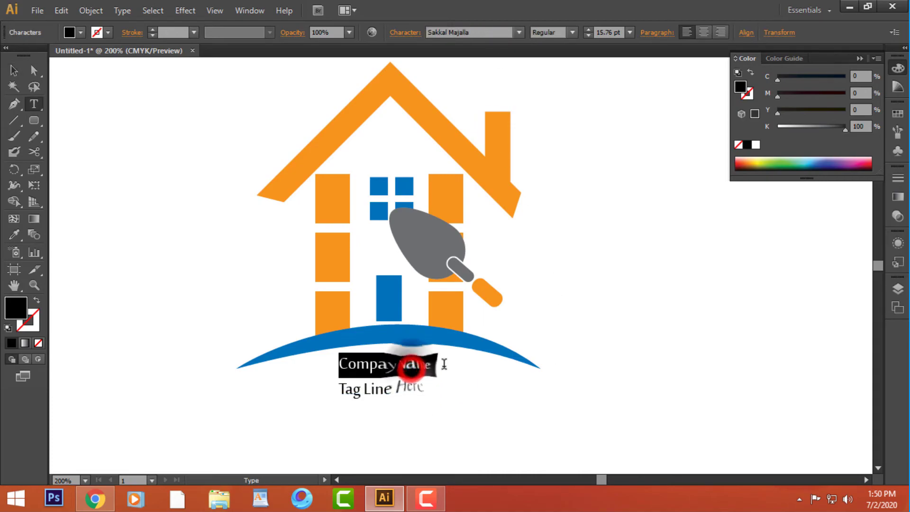
pyautogui.hotkey('ctrl', 't')
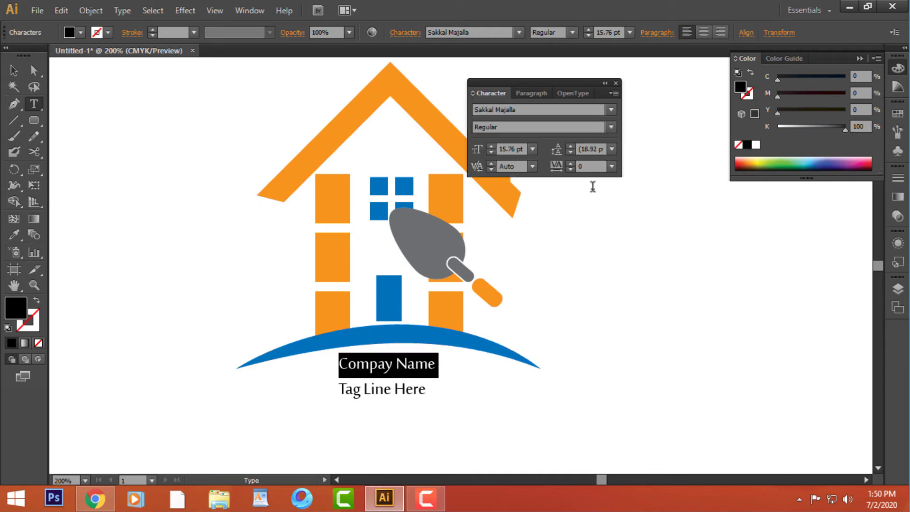
pyautogui.moveTo(550, 81); pyautogui.dragTo(651, 134)
pyautogui.click(589, 198)
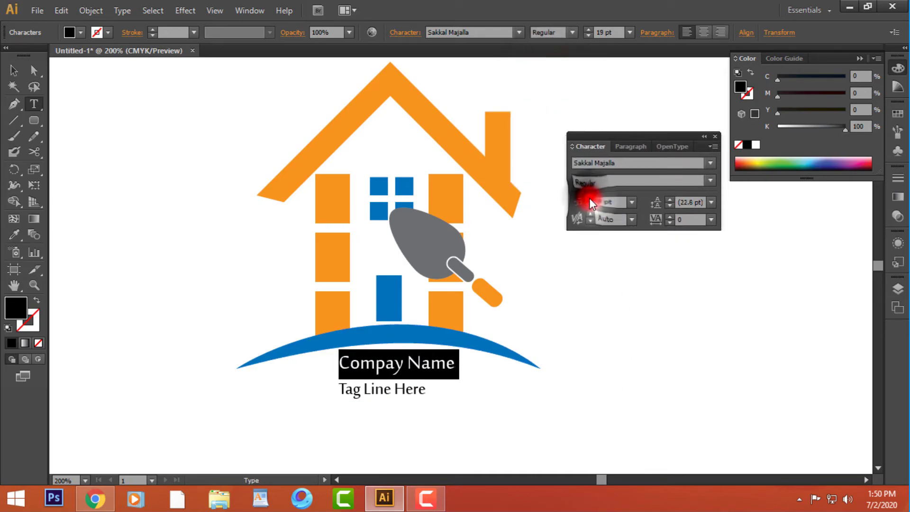
pyautogui.click(590, 198)
# Step: Enlarge the "Tag Line Here" line to 21.76 pt and tighten its leading to 18.12 pt
pyautogui.moveTo(430, 397); pyautogui.dragTo(332, 395)
pyautogui.hotkey('ctrl', 'shift', '.')
pyautogui.hotkey('ctrl', 'shift', '.')
pyautogui.hotkey('ctrl', 'shift', '.')
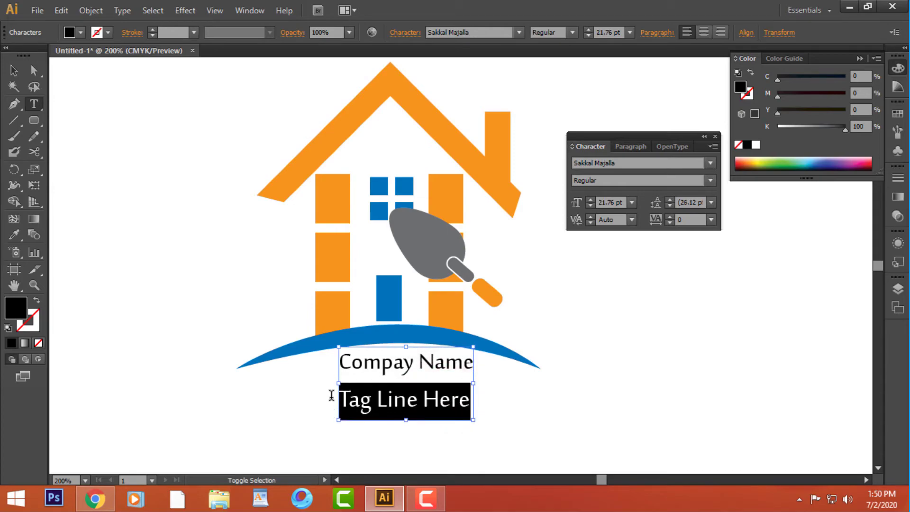
pyautogui.hotkey('ctrl', 'shift', ',')
pyautogui.hotkey('alt', 'Up')
pyautogui.hotkey('alt', 'Up')
pyautogui.hotkey('alt', 'Up')
pyautogui.hotkey('alt', 'Up')
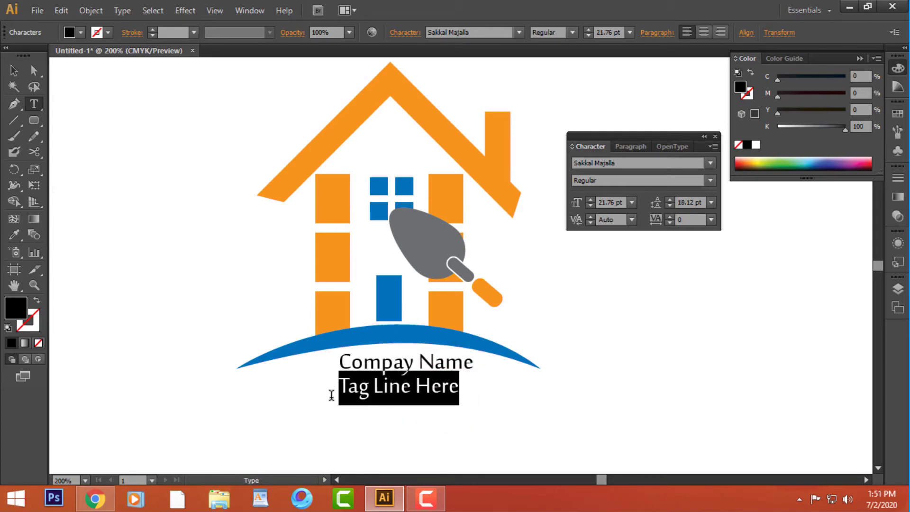
pyautogui.press('Escape')
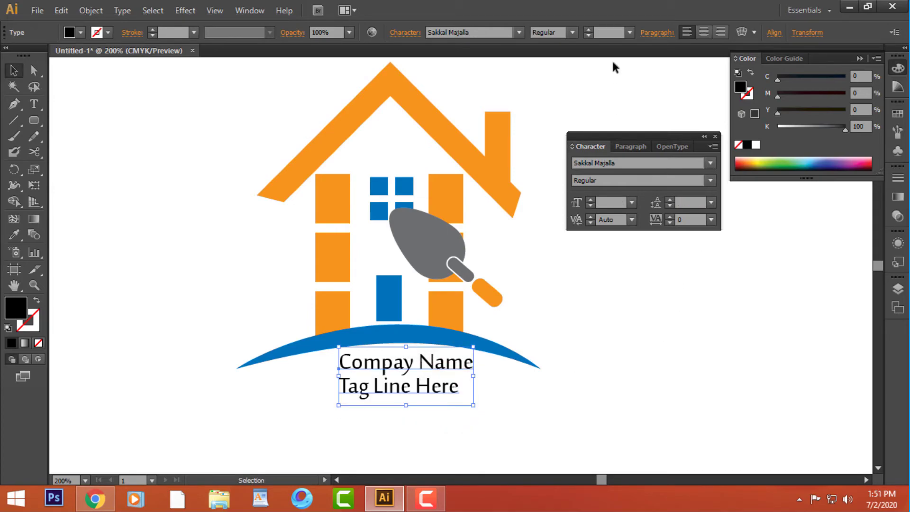
# Step: Centre-align the two-line text and reduce the tag line to 17.76 pt with 16.12 pt leading
pyautogui.click(704, 32)
pyautogui.moveTo(374, 379); pyautogui.dragTo(432, 381)
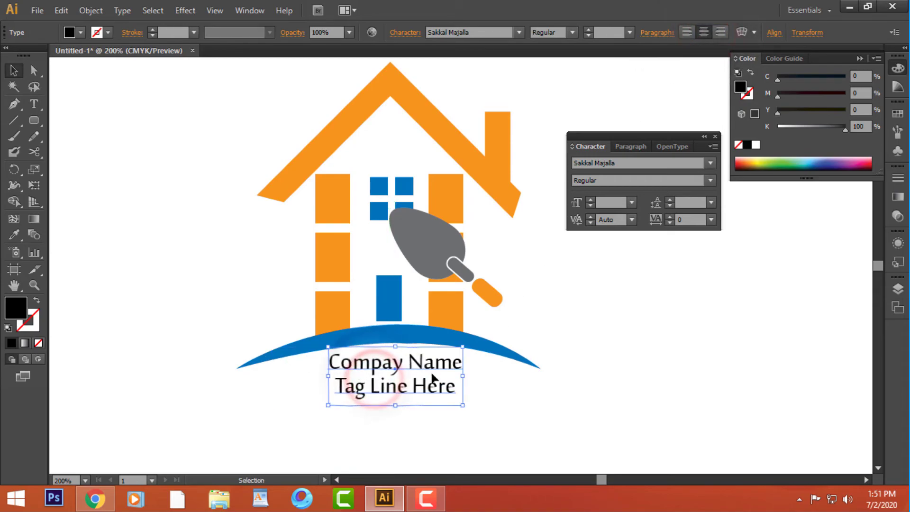
pyautogui.tripleClick(449, 392)
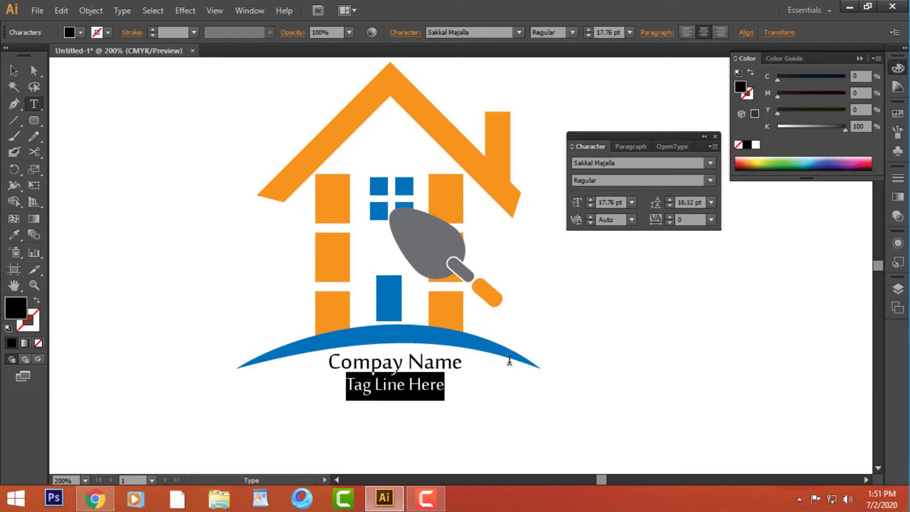
# Step: Set the "Compay Name" line in the Bold style
pyautogui.tripleClick(463, 362)
pyautogui.click(710, 180)
pyautogui.click(657, 212)
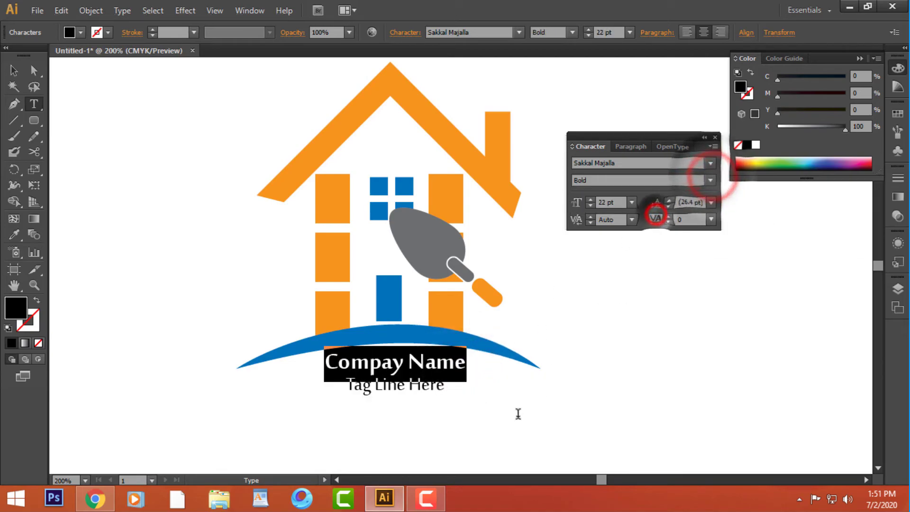
# Step: Show the full character options and increase the company name's tracking to 41
pyautogui.click(670, 217)
pyautogui.click(670, 217)
pyautogui.click(670, 217)
pyautogui.click(670, 217)
pyautogui.click(712, 147)
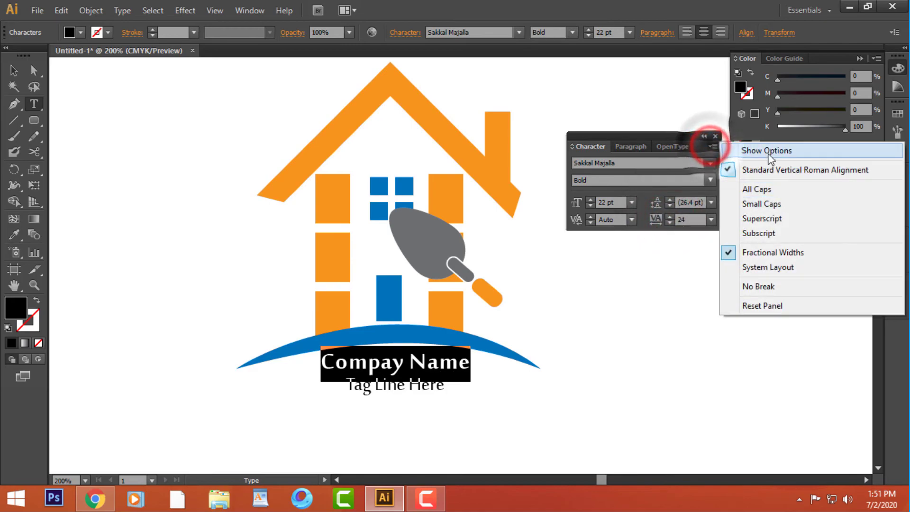
pyautogui.click(769, 153)
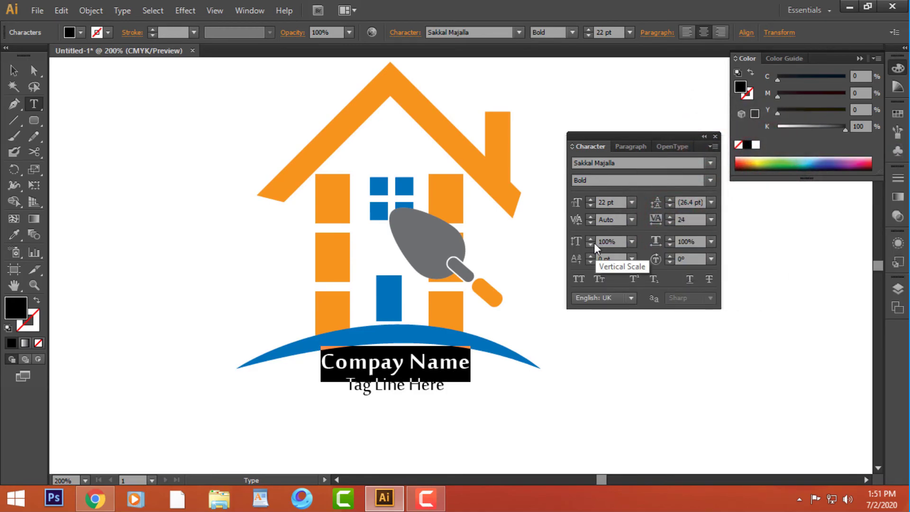
pyautogui.click(672, 218)
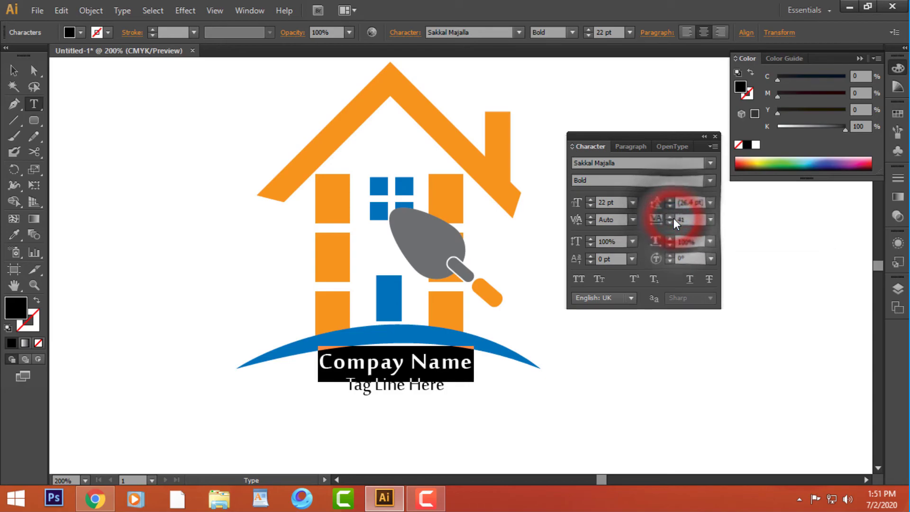
# Step: Colour the "Compay Name" line with the roof's orange using the Eyedropper
pyautogui.click(436, 385)
pyautogui.moveTo(463, 388); pyautogui.dragTo(332, 384)
pyautogui.click(437, 370)
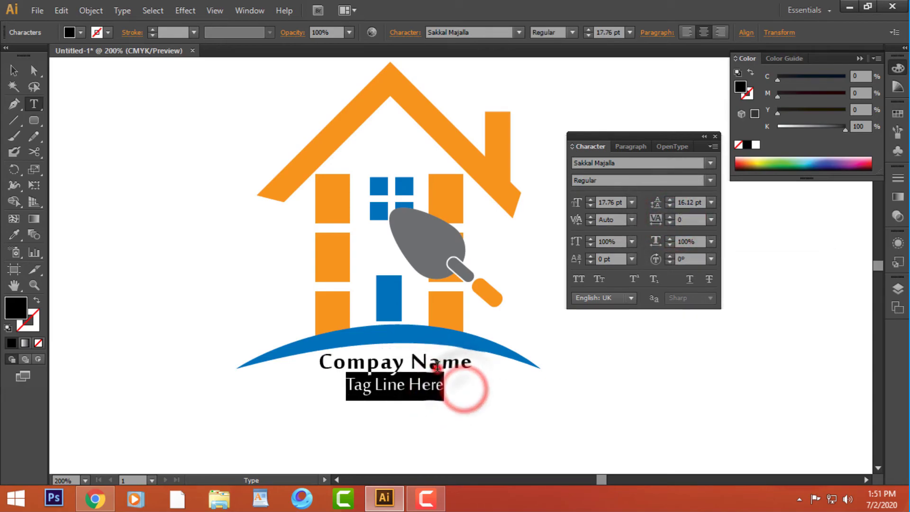
pyautogui.moveTo(480, 364); pyautogui.dragTo(336, 358)
pyautogui.click(14, 234)
pyautogui.click(325, 146)
pyautogui.click(34, 71)
pyautogui.click(120, 165)
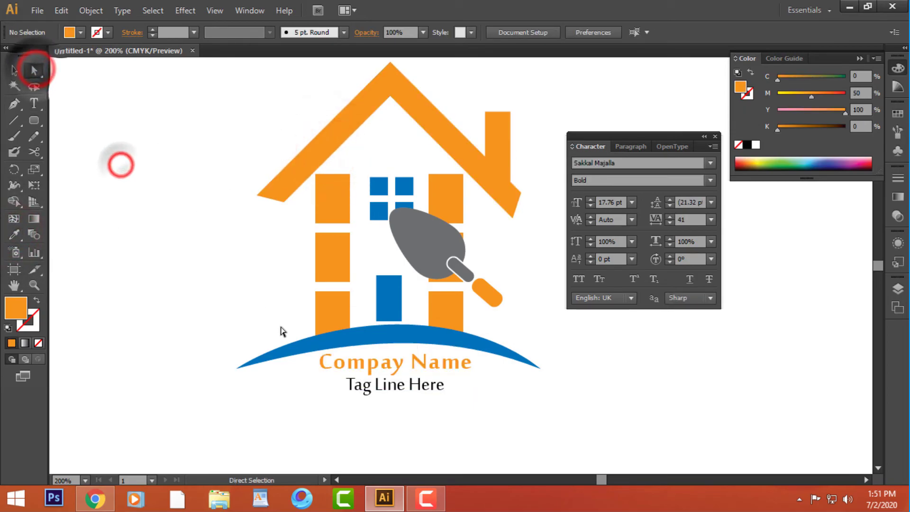
# Step: Colour the "Tag Line Here" line with the door's blue using the Eyedropper
pyautogui.tripleClick(422, 385)
pyautogui.click(14, 234)
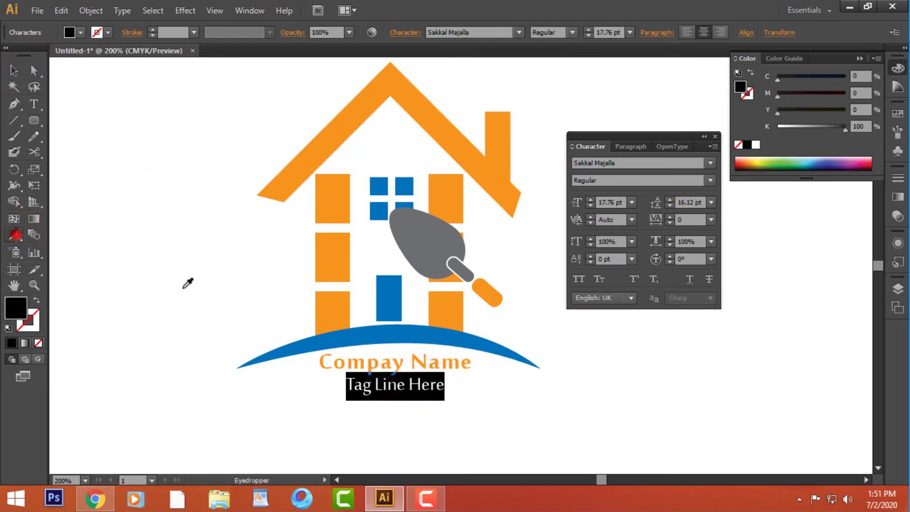
pyautogui.click(388, 296)
pyautogui.click(34, 70)
pyautogui.click(152, 207)
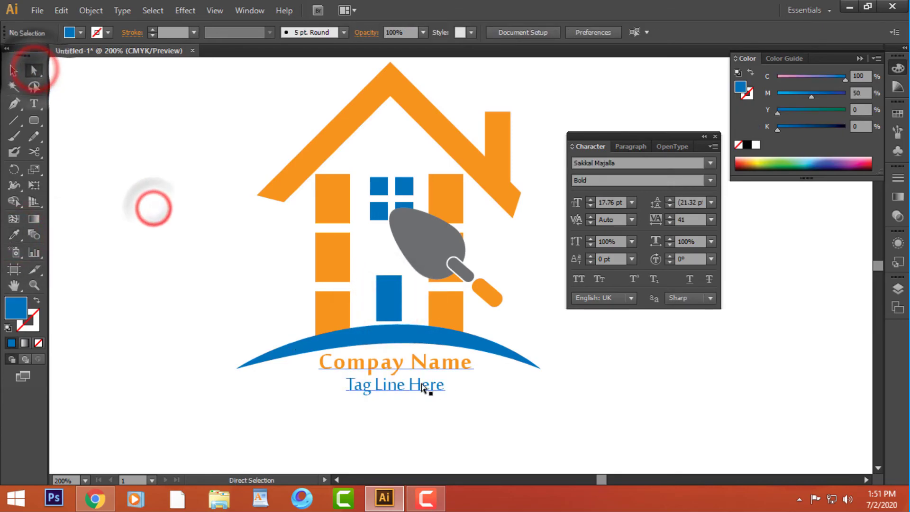
# Step: Scale the two-line text block down beneath the arc so the tag line is 15.33 pt
pyautogui.click(15, 71)
pyautogui.click(430, 381)
pyautogui.moveTo(477, 399); pyautogui.dragTo(419, 382)
pyautogui.click(426, 498)
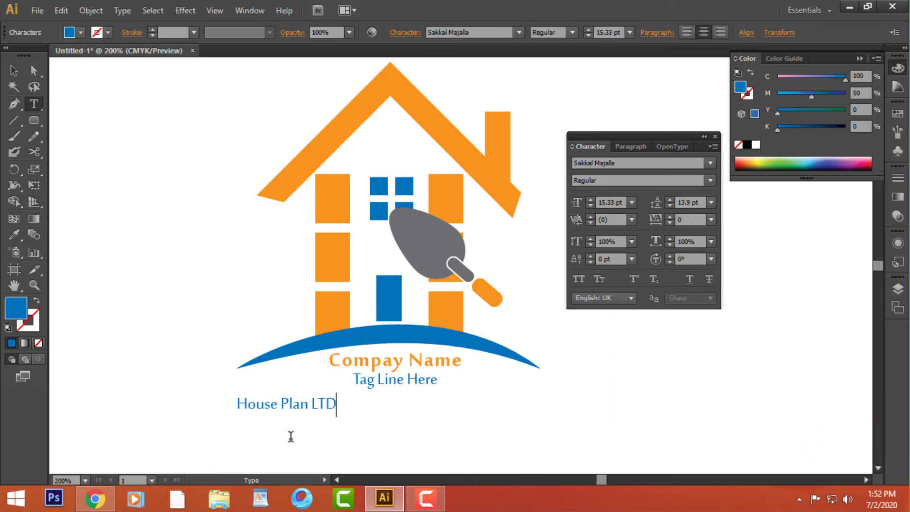
# Step: Finish the separate text line "House Plan LTD." beneath the tag line
pyautogui.press('Escape')
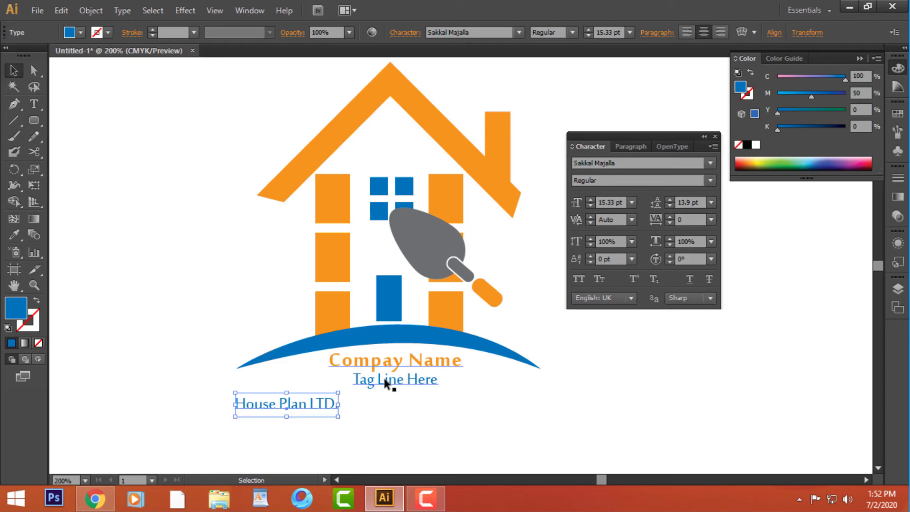
pyautogui.click(308, 409)
pyautogui.moveTo(367, 406); pyautogui.dragTo(218, 409)
pyautogui.press('BackSpace')
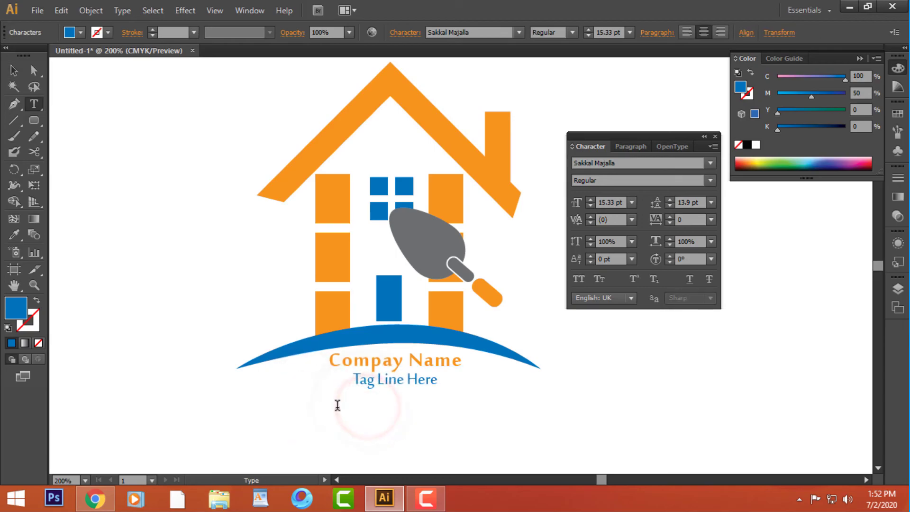
pyautogui.press('Escape')
pyautogui.hotkey('ctrl', 'z')
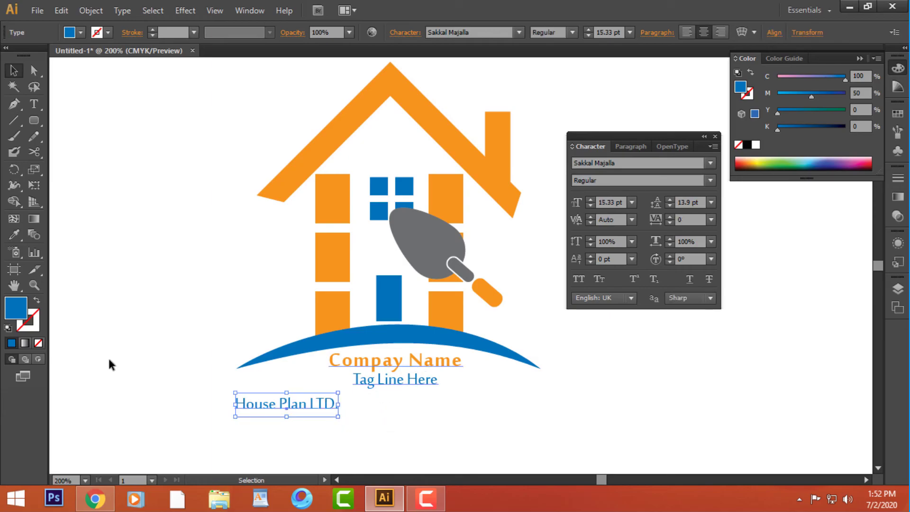
# Step: Apply the orange bold style of the "Compay Name" line to the "House Plan LTD." text with the Eyedropper
pyautogui.press('i')
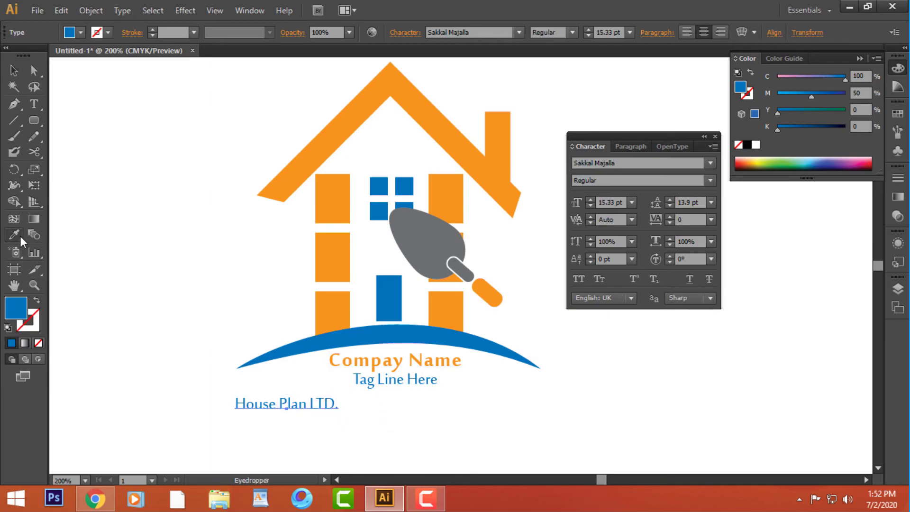
pyautogui.click(351, 360)
pyautogui.press('a')
# Step: Replace "Compay Name" with the cut "House Plan LTD." text, keeping the tag line on its own line, and close the Character panel
pyautogui.tripleClick(319, 406)
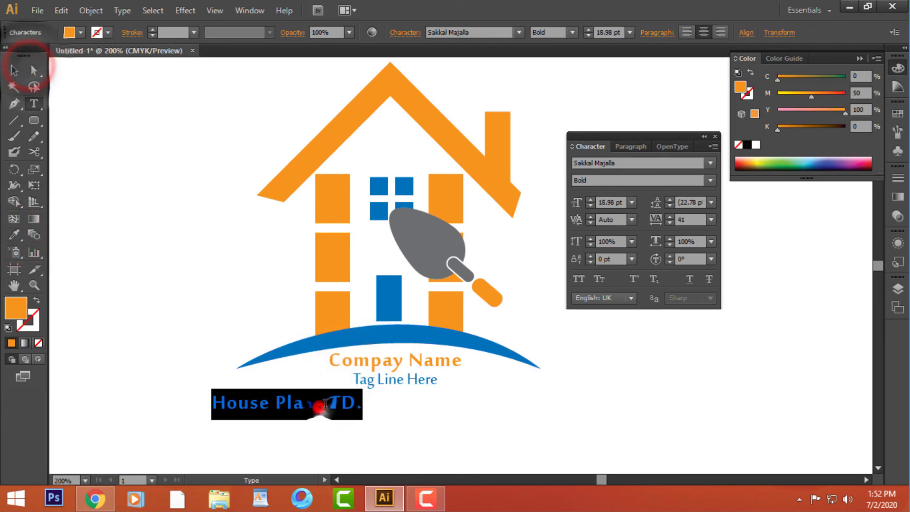
pyautogui.hotkey('ctrl', 'x')
pyautogui.press('Escape')
pyautogui.press('Delete')
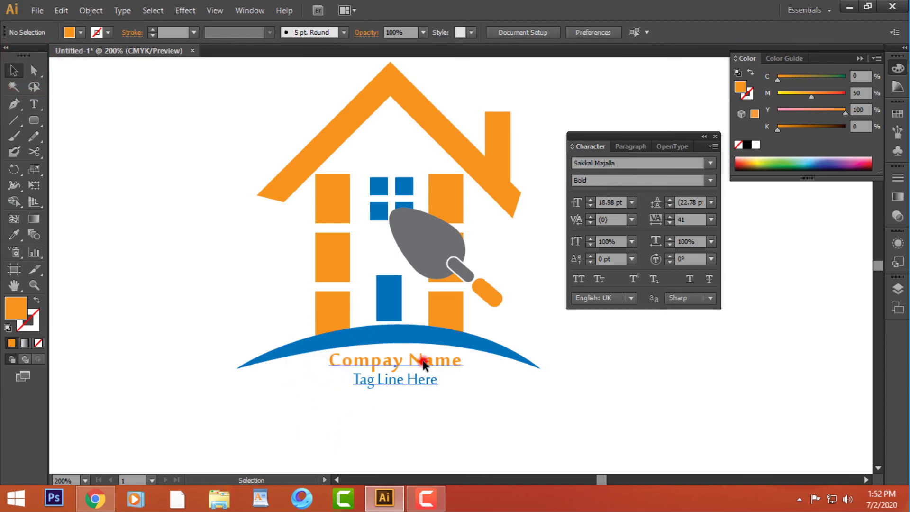
pyautogui.tripleClick(419, 356)
pyautogui.hotkey('ctrl', 'v')
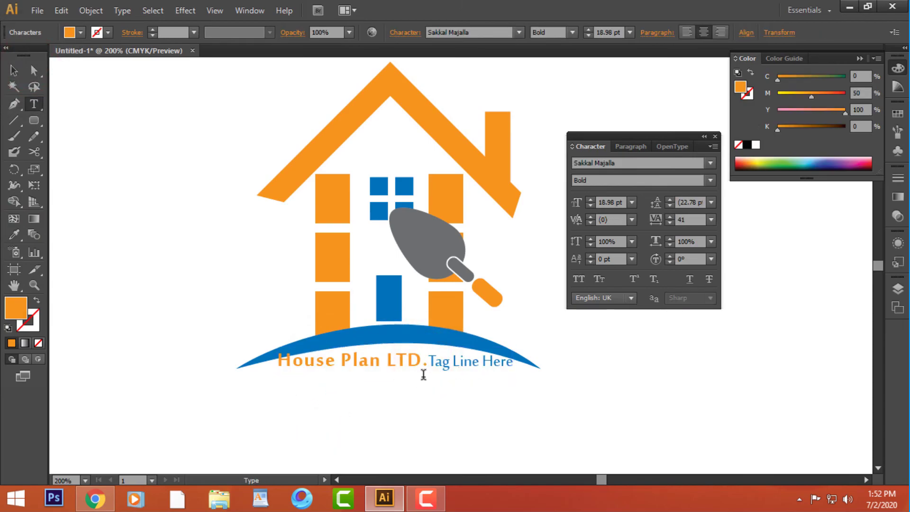
pyautogui.press('Return')
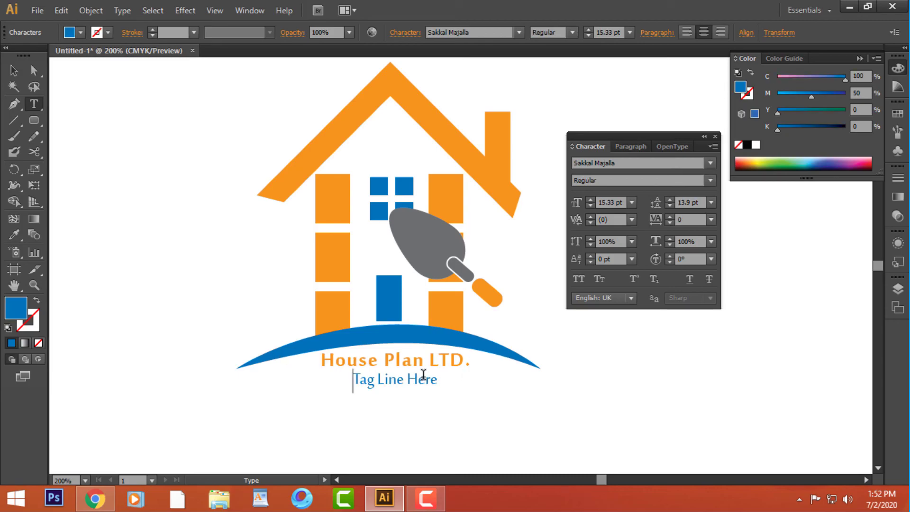
pyautogui.click(13, 70)
pyautogui.click(174, 178)
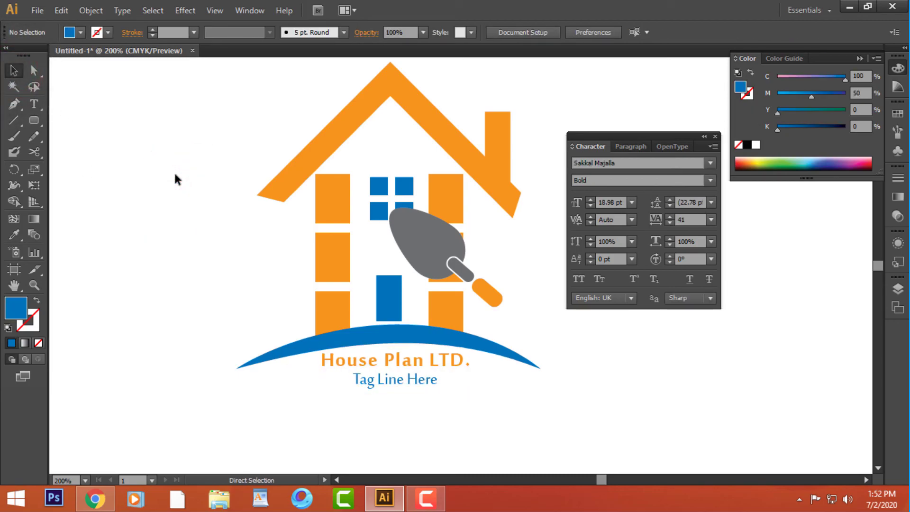
pyautogui.click(715, 135)
# Step: Stretch the house artwork and its arc slightly wider horizontally about their centre, without the text
pyautogui.click(406, 358)
pyautogui.click(521, 401)
pyautogui.scroll(3, 258, 235)
pyautogui.moveTo(173, 126); pyautogui.dragTo(550, 443)
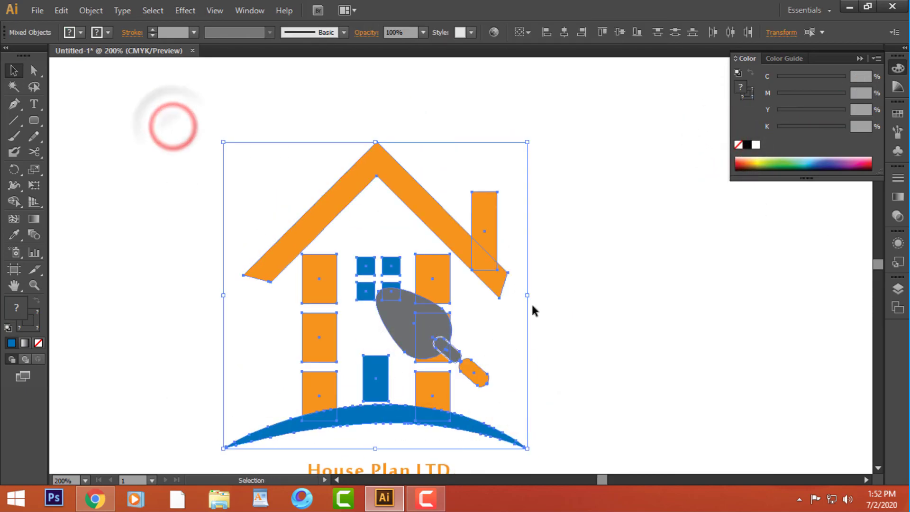
pyautogui.moveTo(528, 294); pyautogui.dragTo(550, 295)
pyautogui.click(640, 333)
# Step: Move the two-line company name and tag line text up slightly, close beneath the arc
pyautogui.moveTo(615, 386); pyautogui.dragTo(630, 309)
pyautogui.click(607, 330)
pyautogui.hotkey('ctrl', '-')
pyautogui.moveTo(434, 341); pyautogui.dragTo(434, 328)
pyautogui.click(498, 361)
pyautogui.click(437, 329)
pyautogui.click(506, 370)
# Step: Group the entire logo, including the house artwork, trowel, arc and text, and deselect it
pyautogui.moveTo(630, 396); pyautogui.dragTo(251, 156)
pyautogui.rightClick(334, 191)
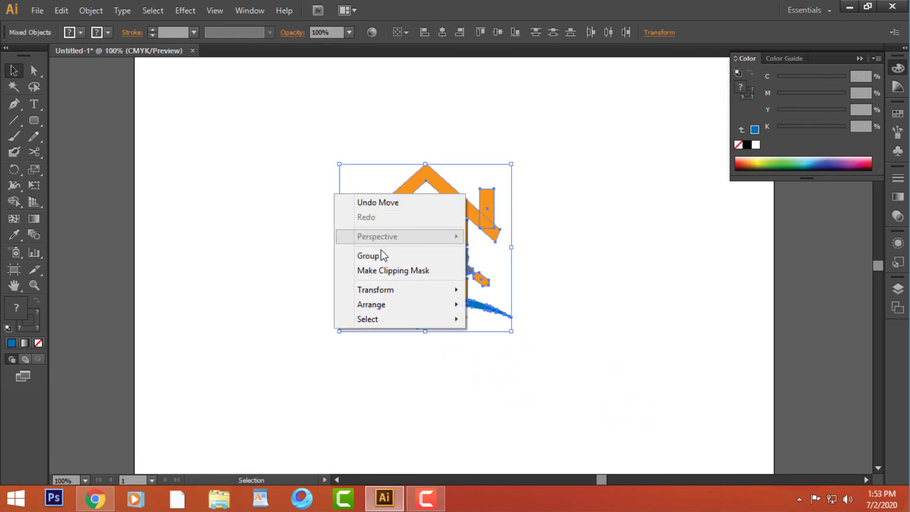
pyautogui.click(378, 251)
pyautogui.click(271, 245)
# Step: Save the document to the Desktop as "House Plan LTD.ai" in Adobe Illustrator format
pyautogui.click(37, 10)
pyautogui.click(77, 116)
pyautogui.click(39, 103)
pyautogui.write('House Plan LTD.ai')
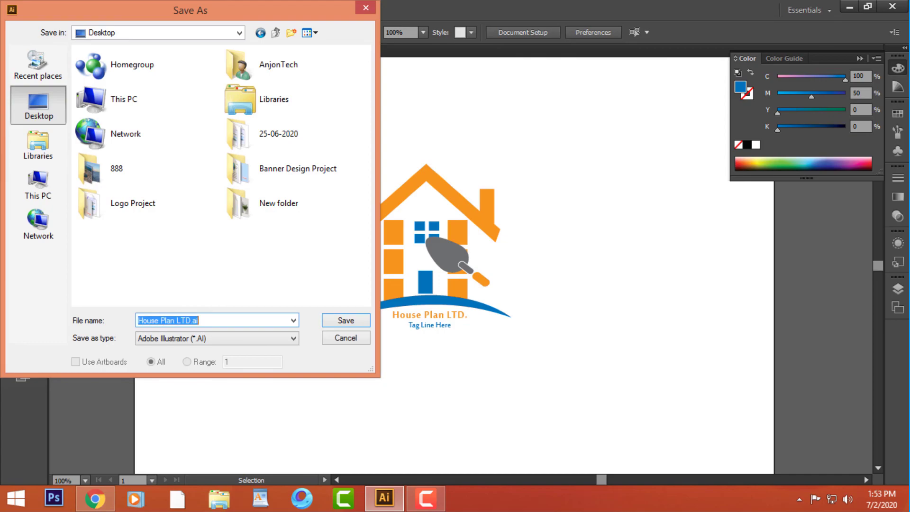
pyautogui.press('Return')
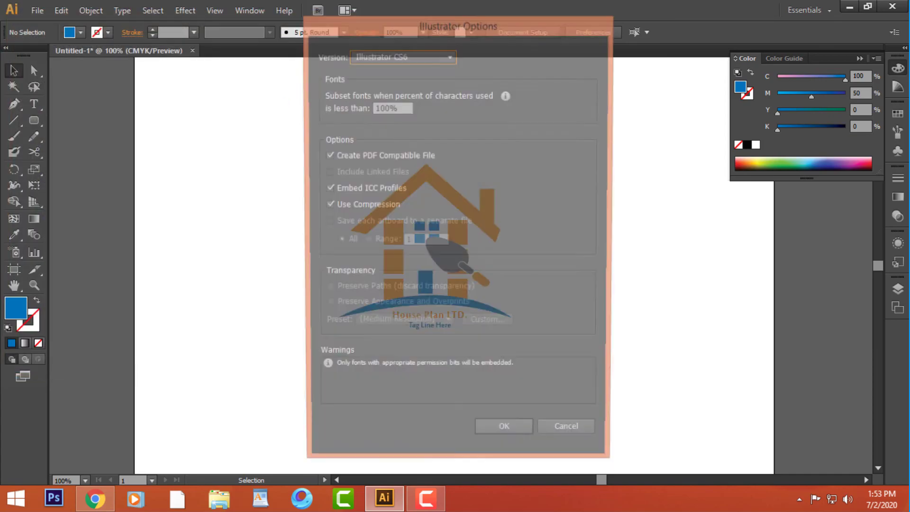